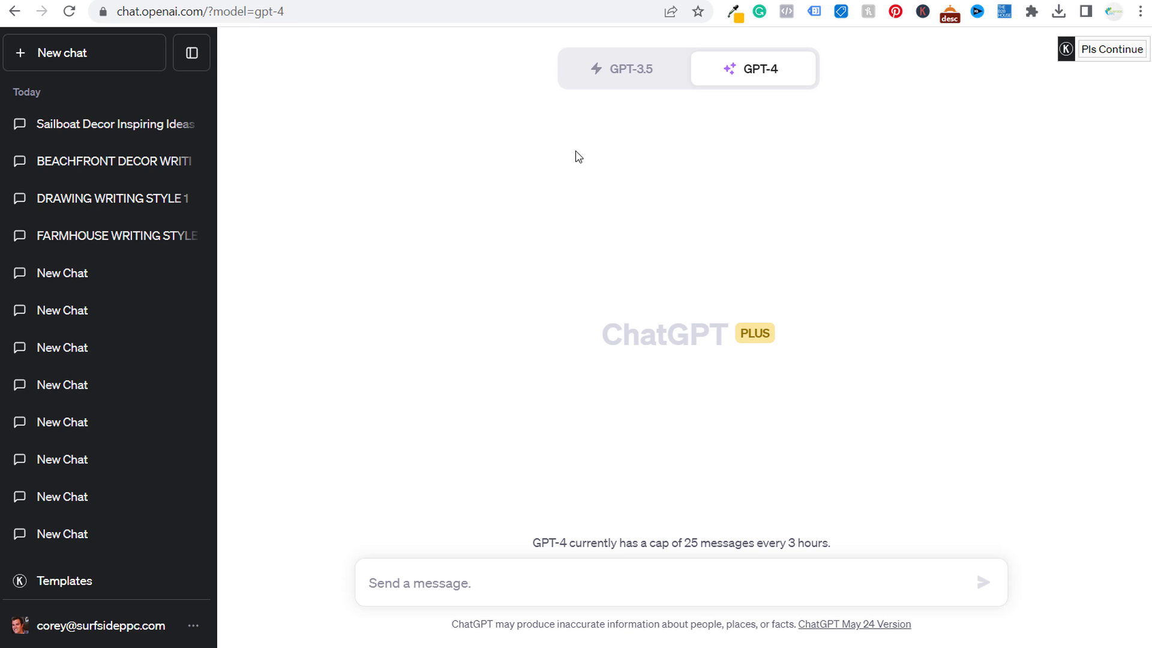
- Toggle the model to GPT-3.5 and back to GPT-4, then paste and remove a 500-word SEO article prompt
click(610, 84)
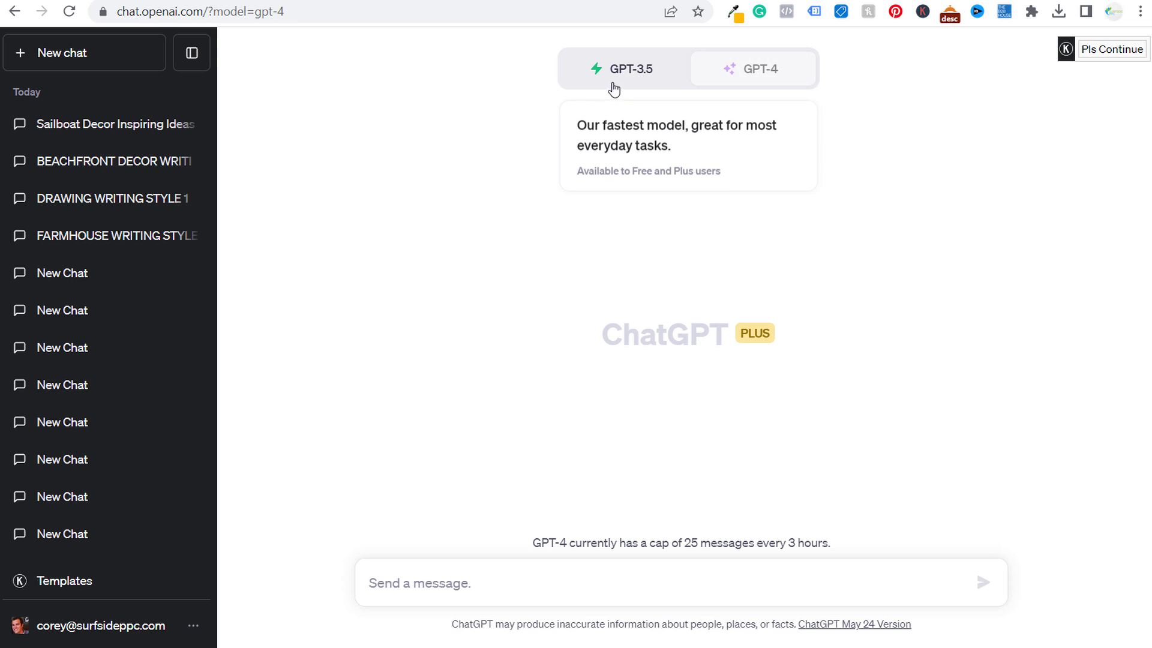
click(739, 74)
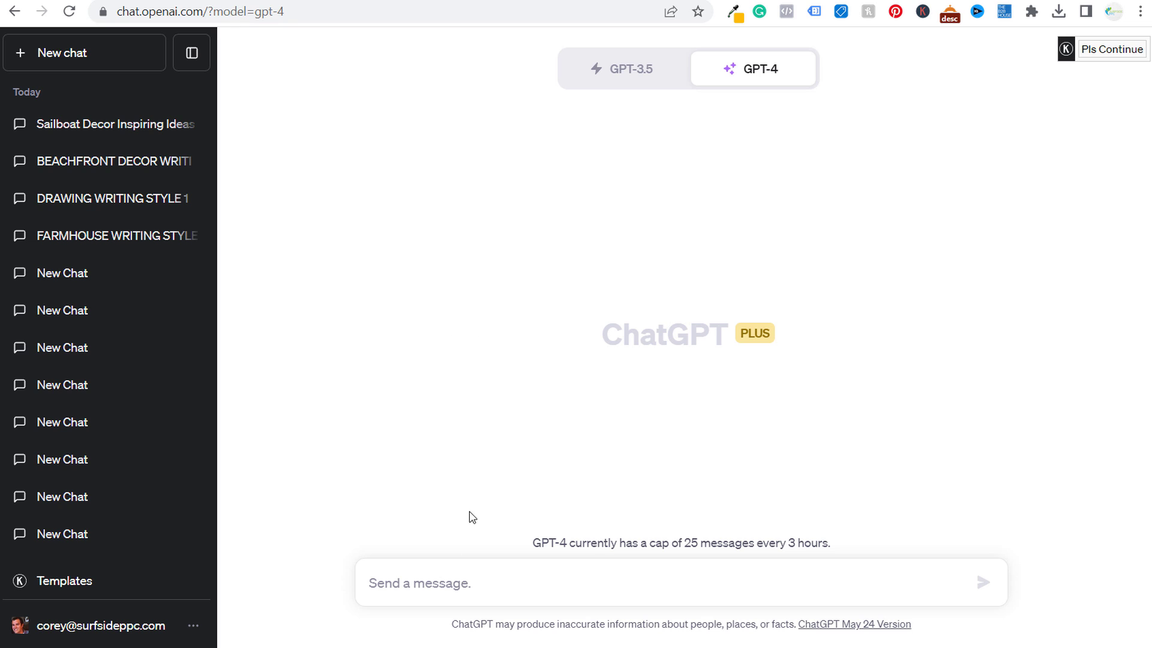
click(457, 586)
text(Can you write a 500 word blog article about Keyword Research for SEO)
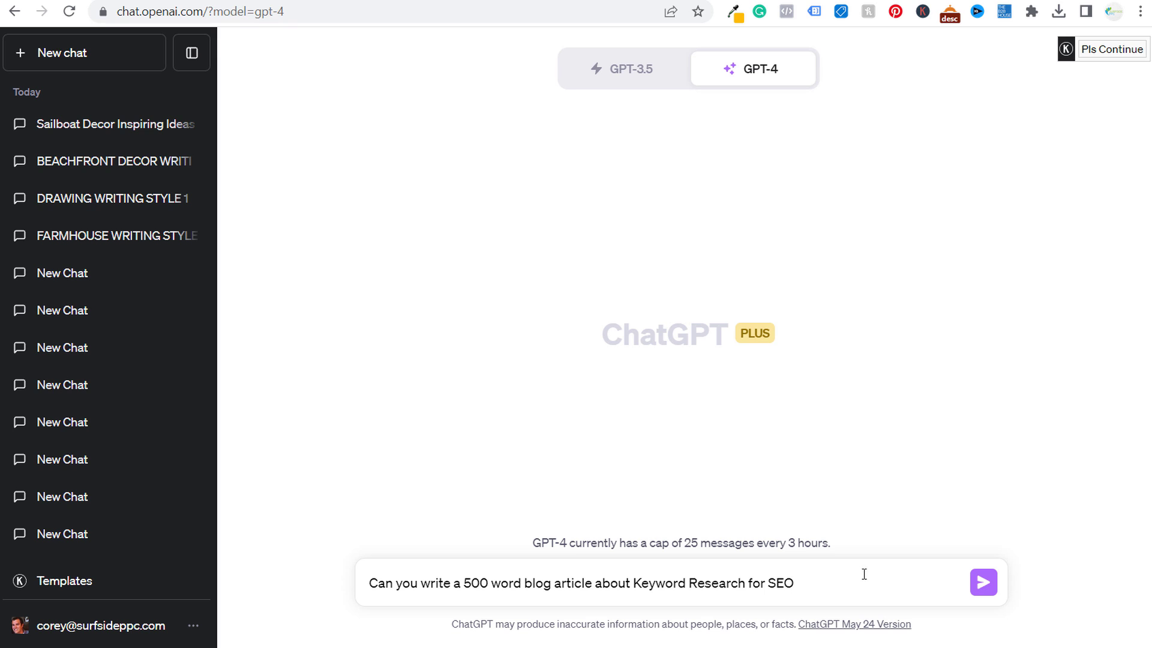
drag(863, 575, 358, 579)
key(ctrl+x)
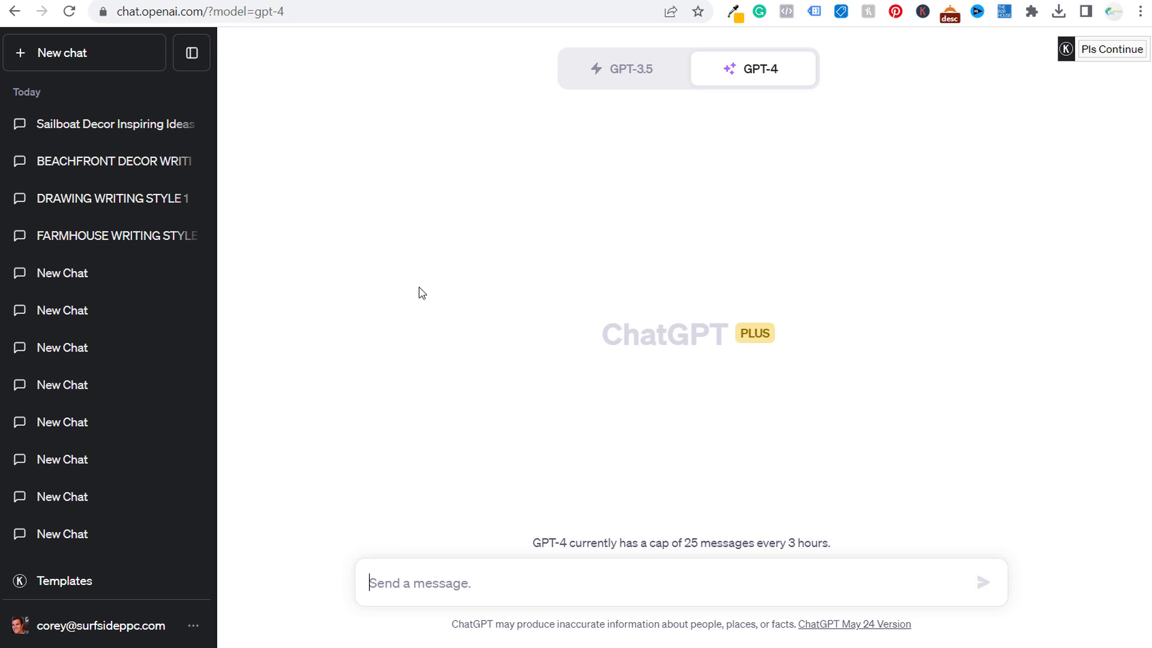
- Open Sailboat Decor Inspiring Ideas and highlight the original blog request and an opening sentence
click(94, 123)
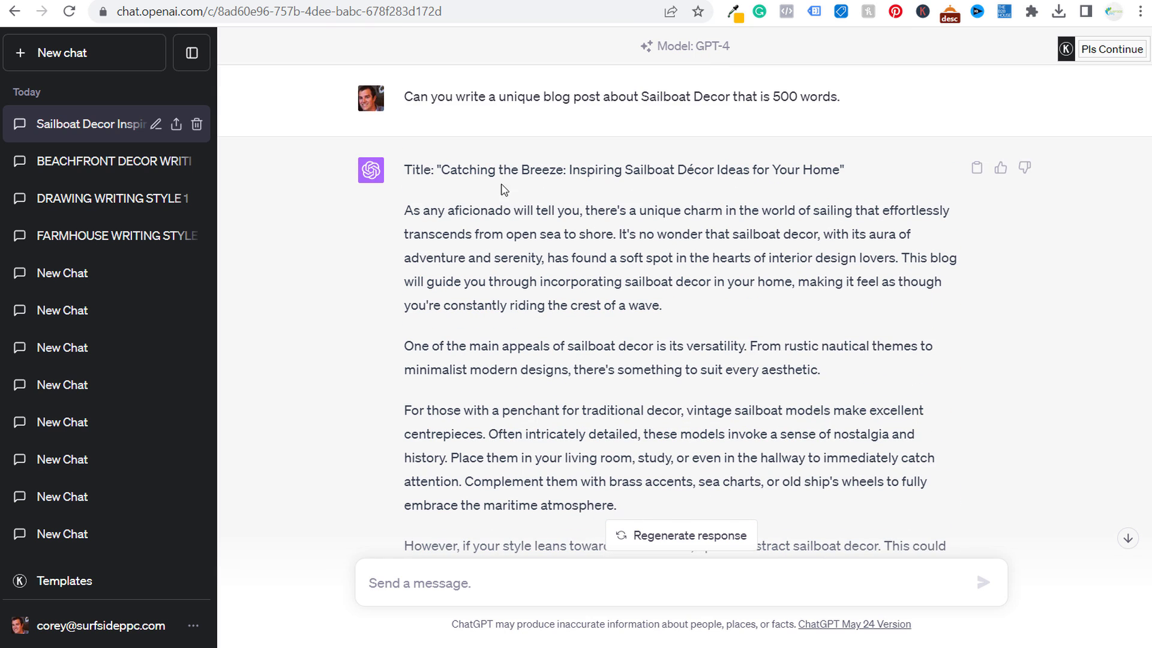
drag(408, 100, 846, 106)
click(845, 106)
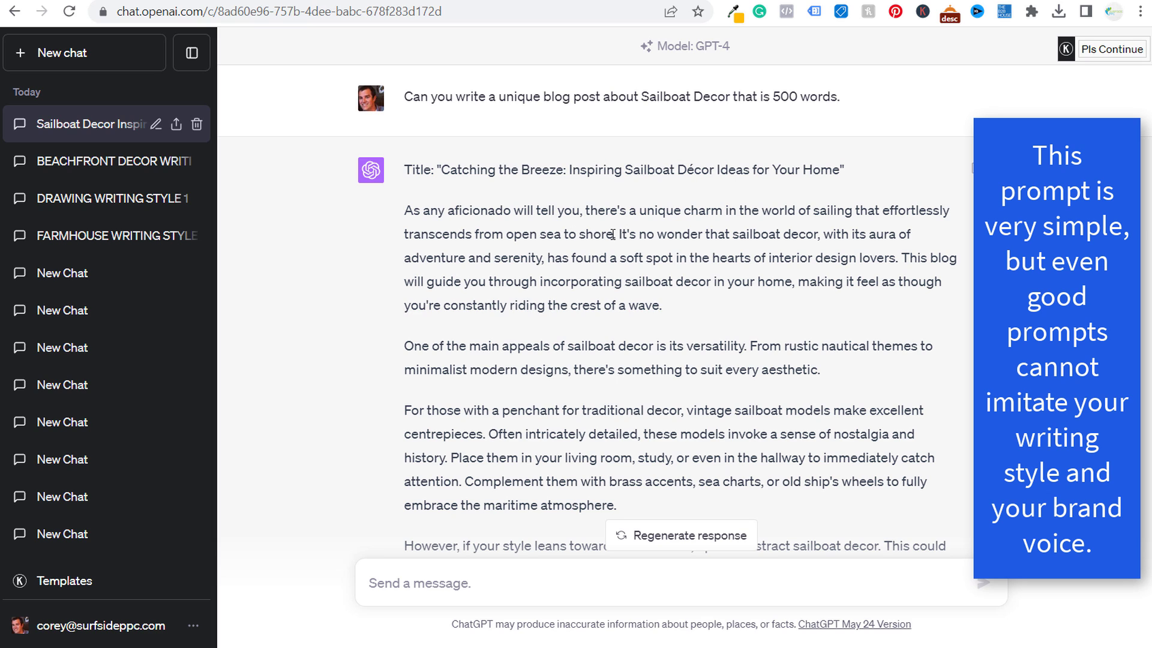
drag(619, 235, 642, 258)
click(709, 284)
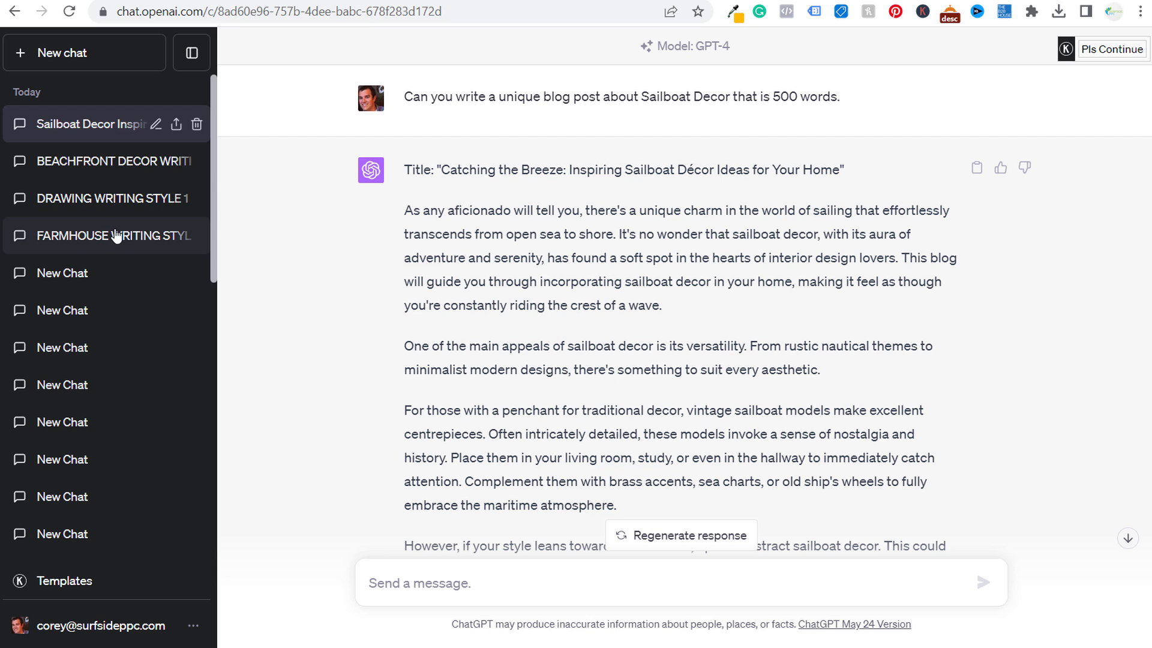
- Open the BEACHFRONT DECOR writing-style conversation and scroll up through it
click(86, 170)
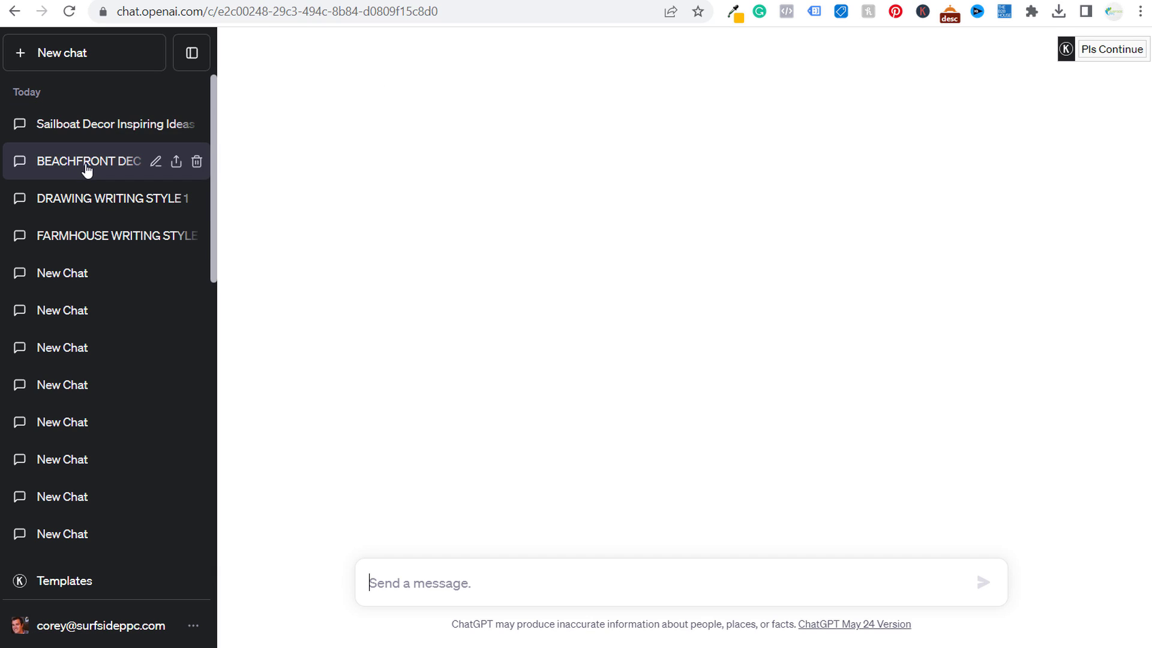
scroll(624, 216, up, 15)
scroll(669, 234, up, 7)
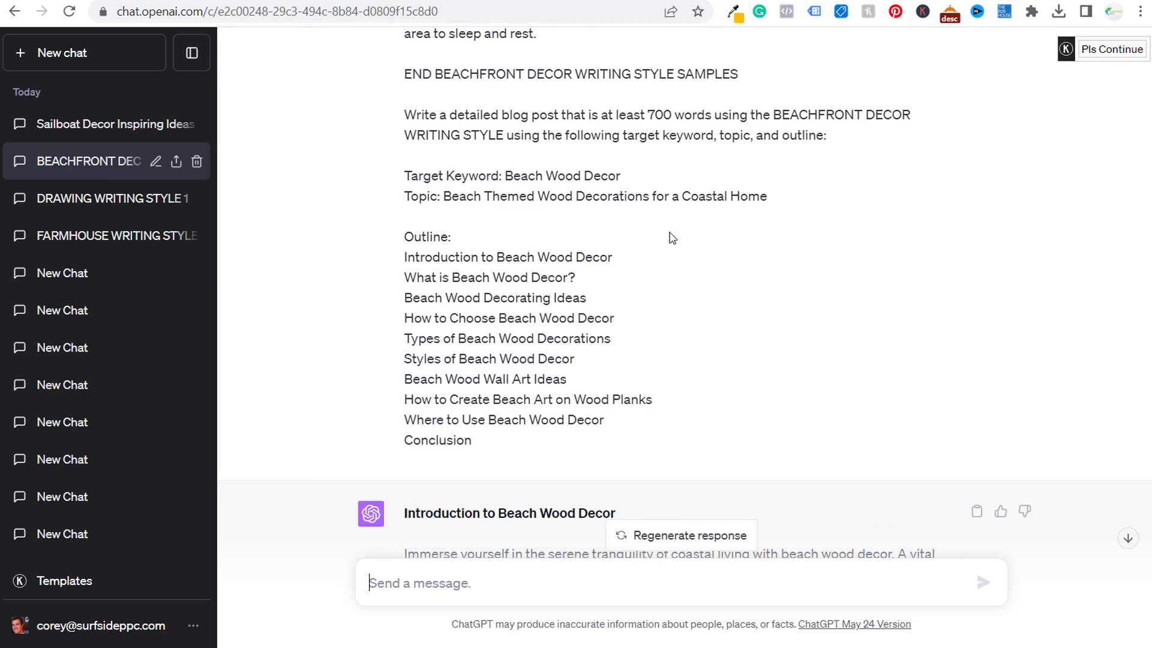
scroll(671, 238, up, 6)
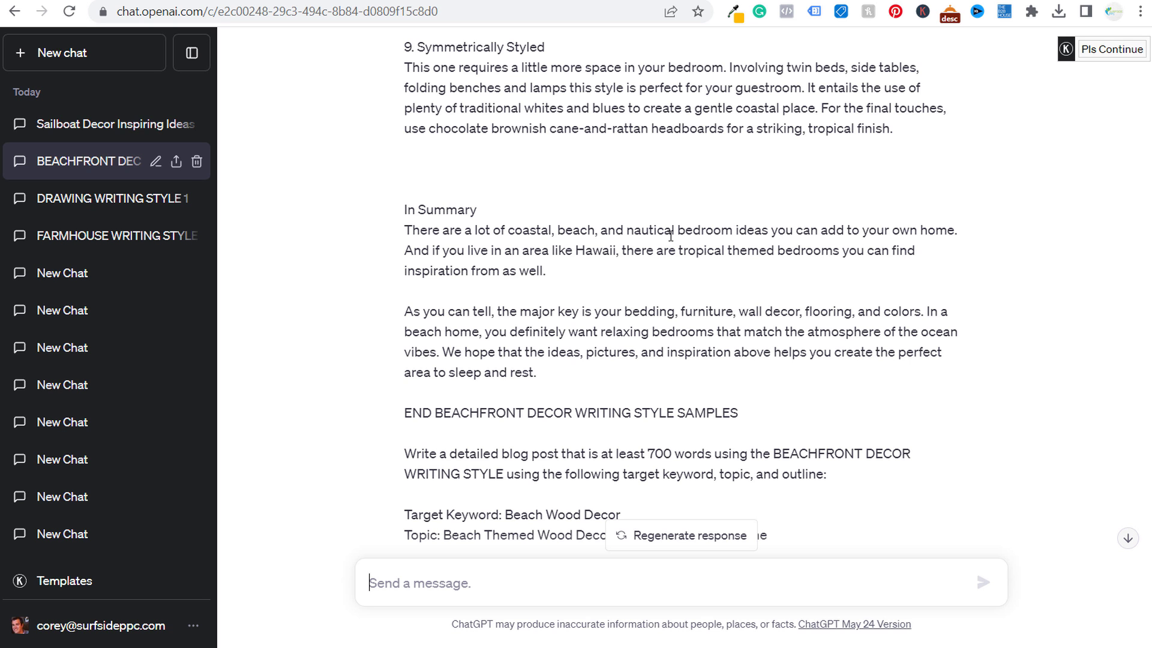
scroll(669, 236, up, 6)
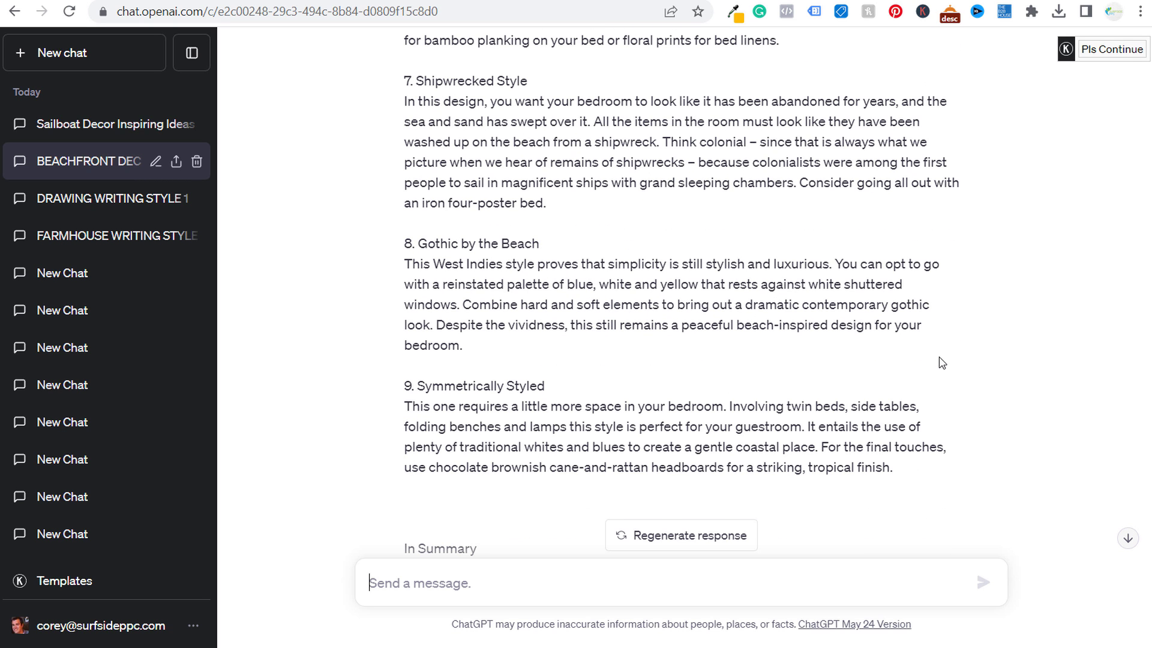
- Return to the Sailboat Decor Inspiring Ideas conversation and scroll up through its post
click(90, 125)
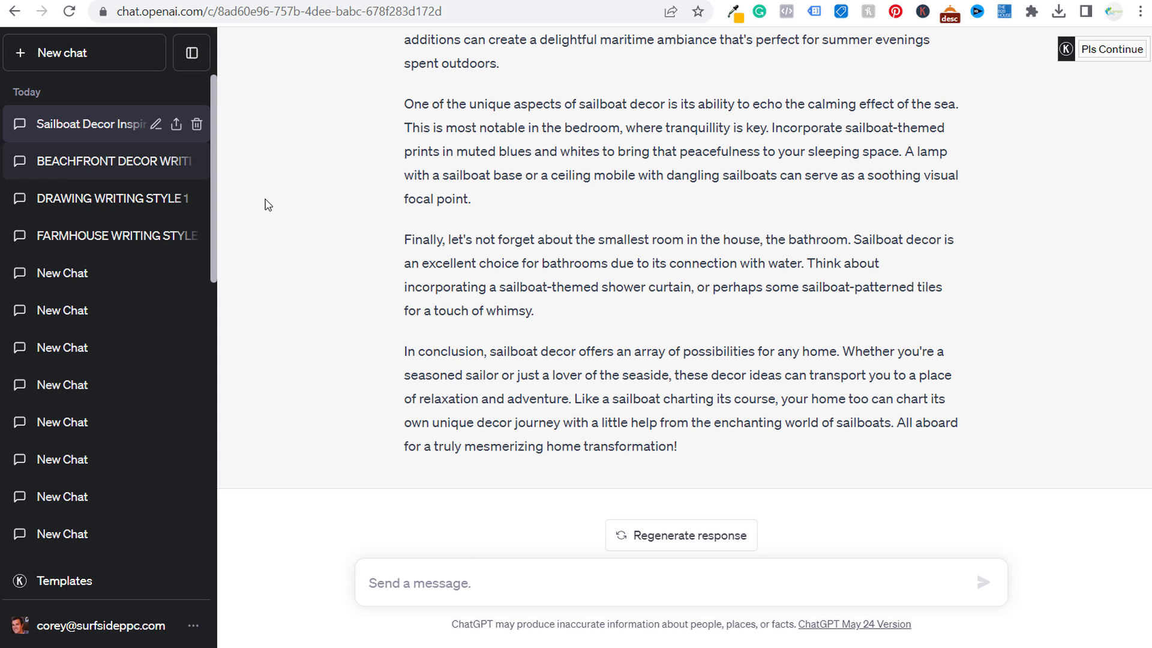
scroll(593, 276, up, 9)
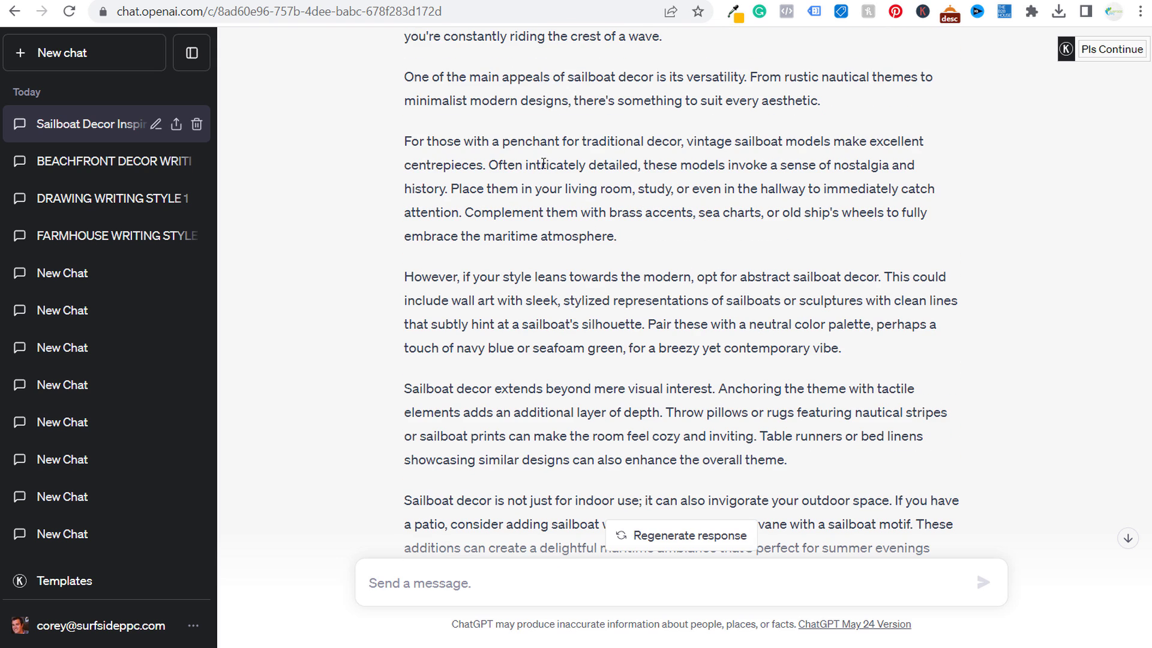
scroll(529, 163, up, 1)
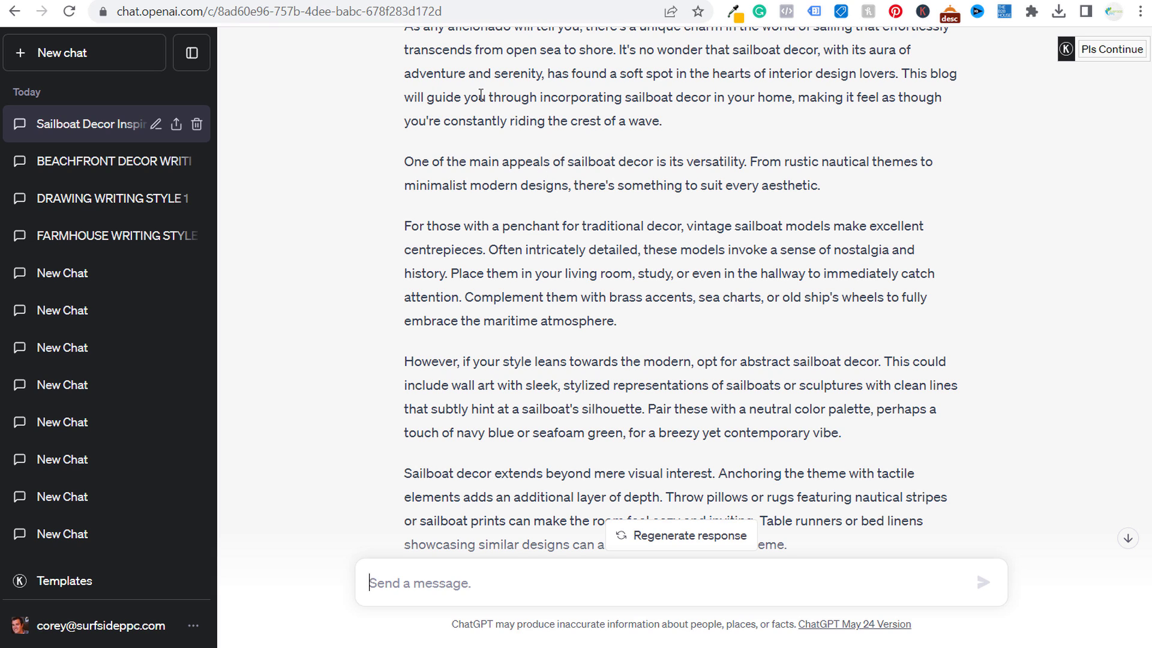
- Reopen the BEACHFRONT DECOR chat and highlight the opening instruction of the style prompt
click(123, 163)
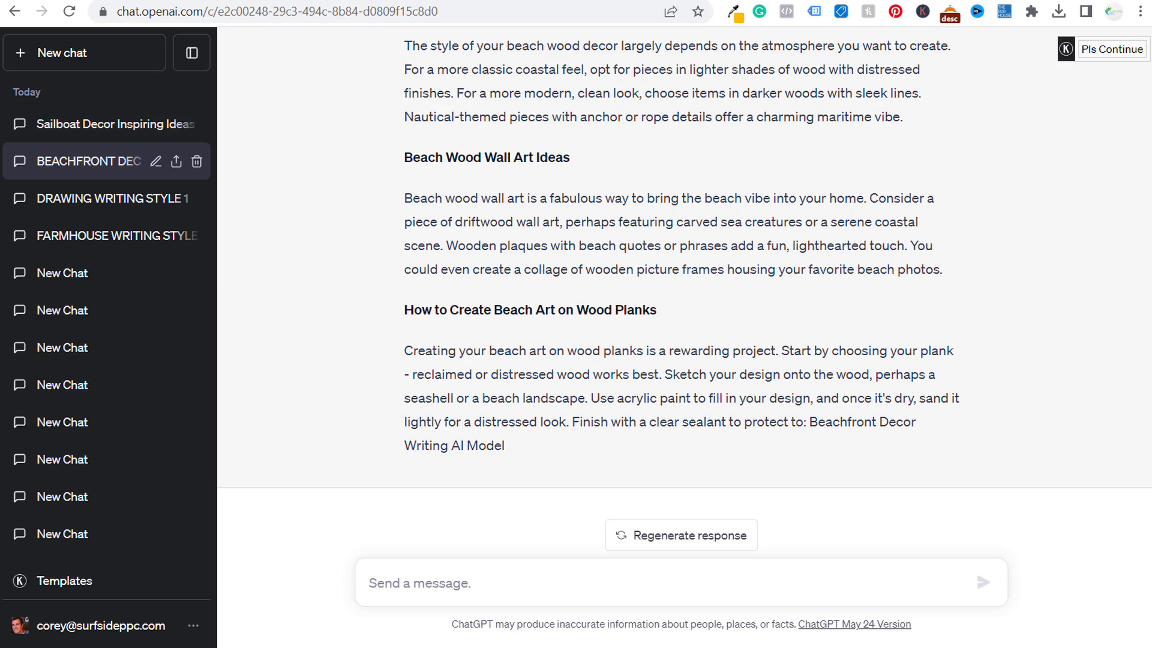
scroll(1106, 419, up, 10)
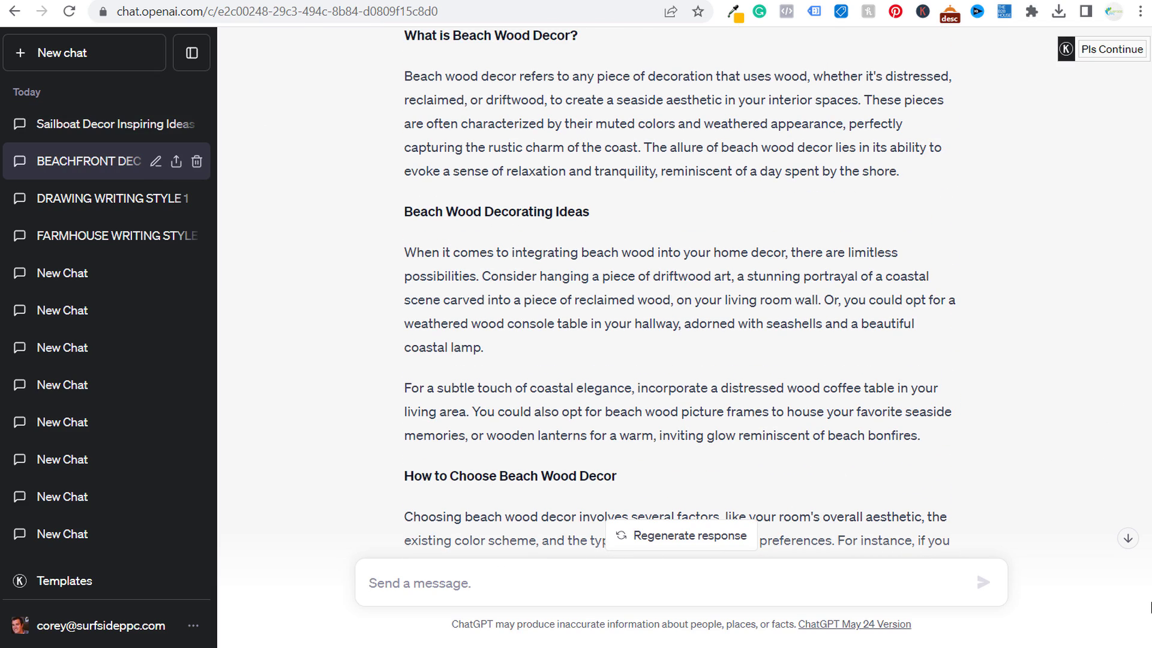
scroll(678, 294, up, 15)
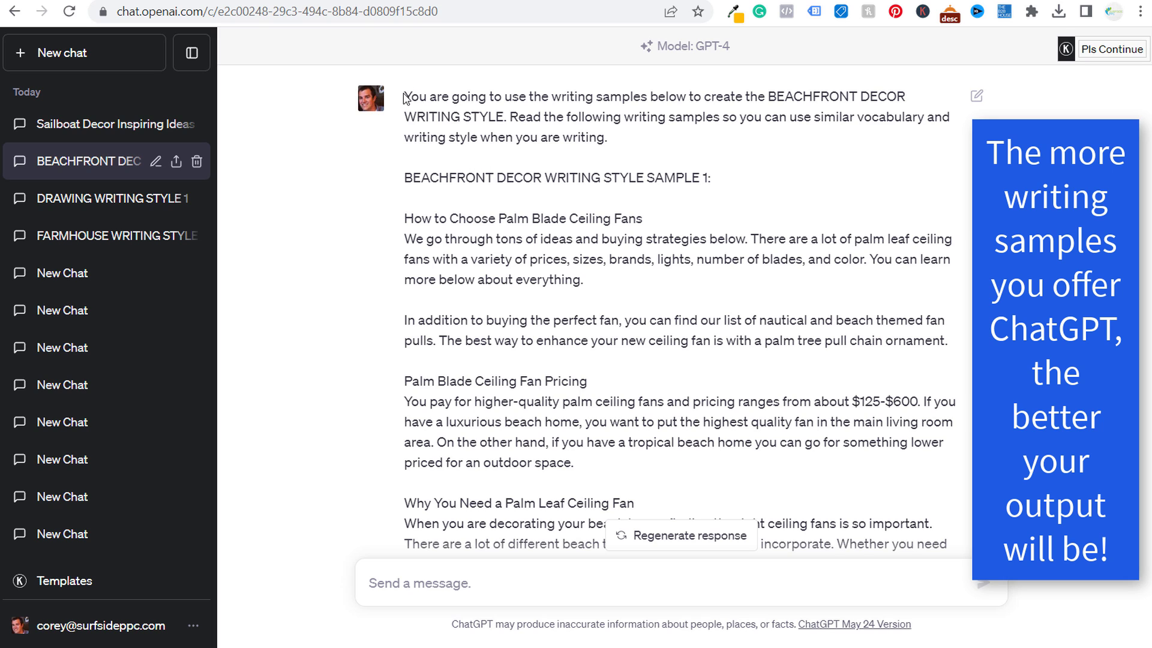
drag(404, 98, 761, 88)
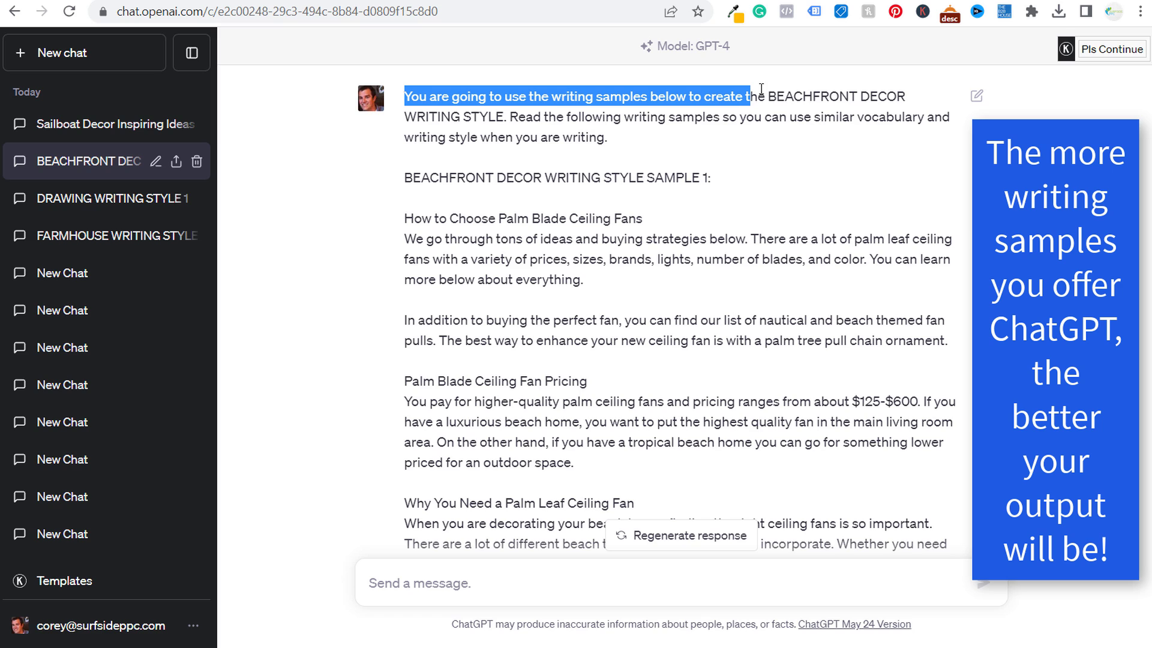
drag(578, 120, 664, 122)
click(663, 121)
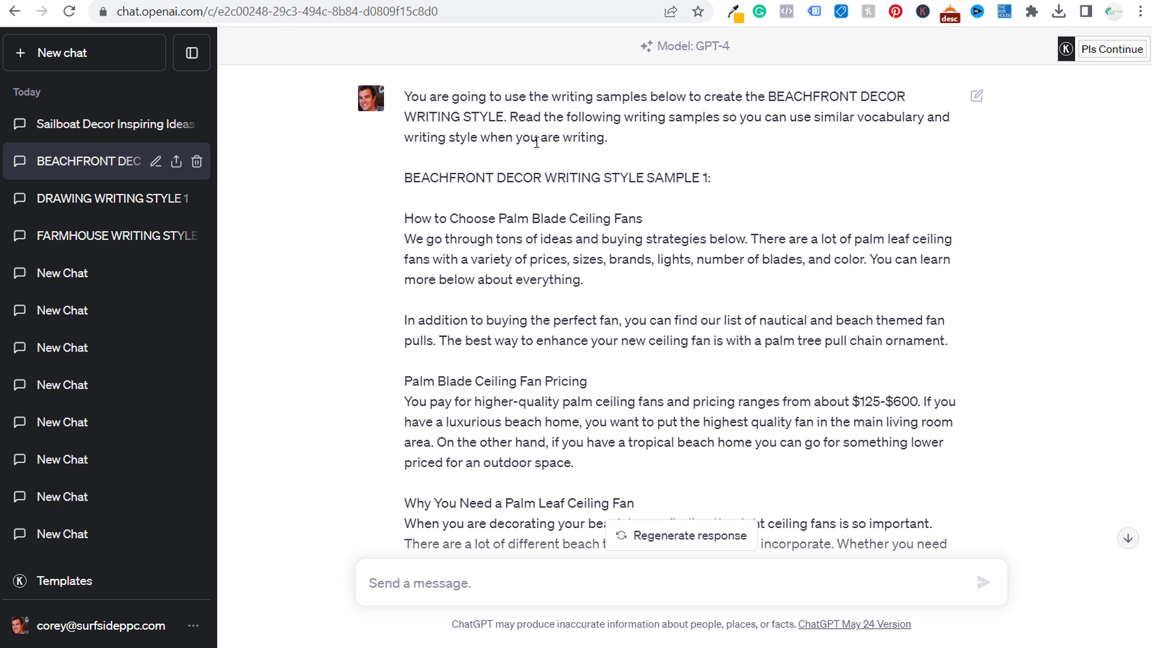
- Highlight the SAMPLE 1 heading and paragraphs, then the note about sending two more samples
drag(405, 177, 573, 195)
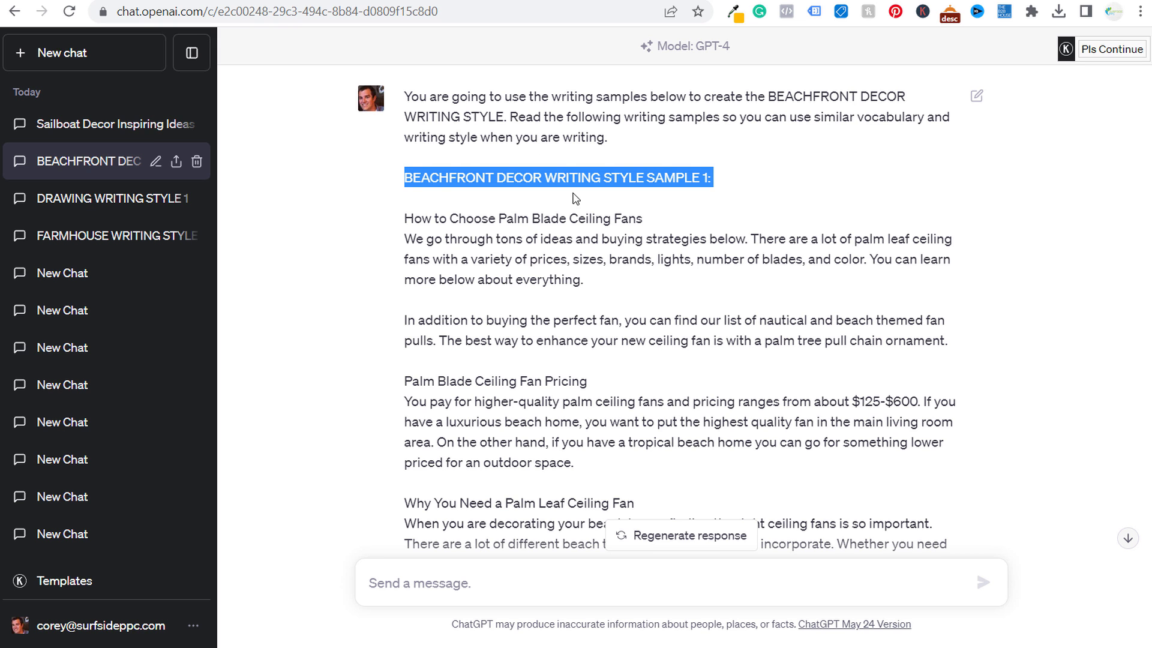
click(761, 216)
drag(406, 214, 810, 331)
scroll(816, 342, down, 13)
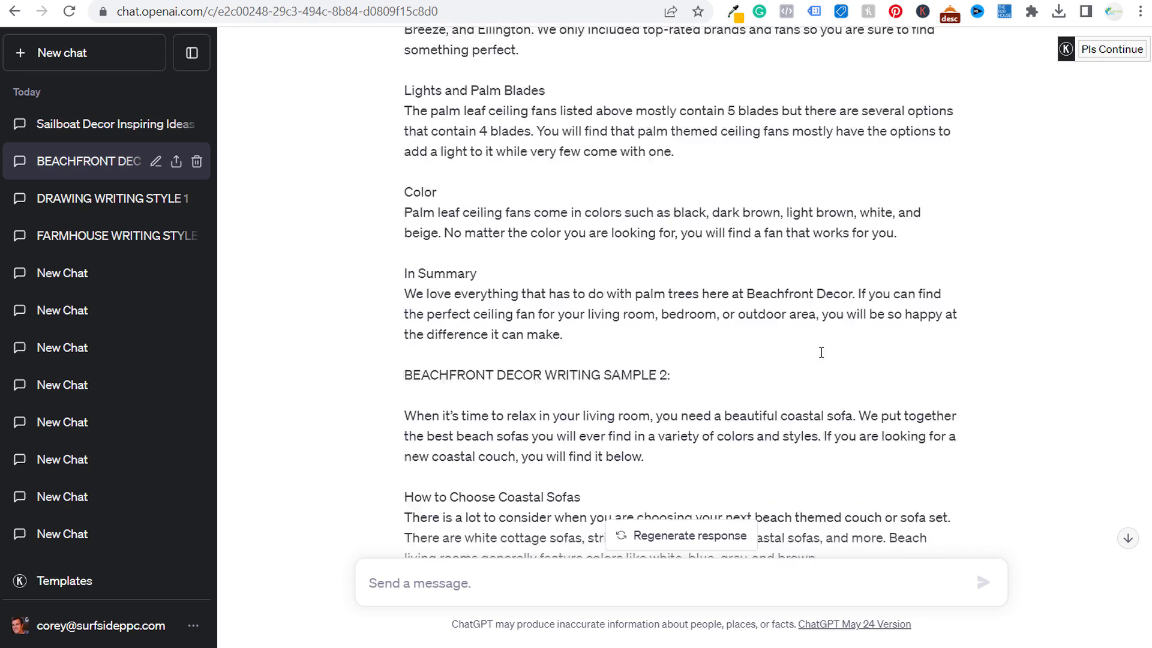
scroll(821, 352, down, 1)
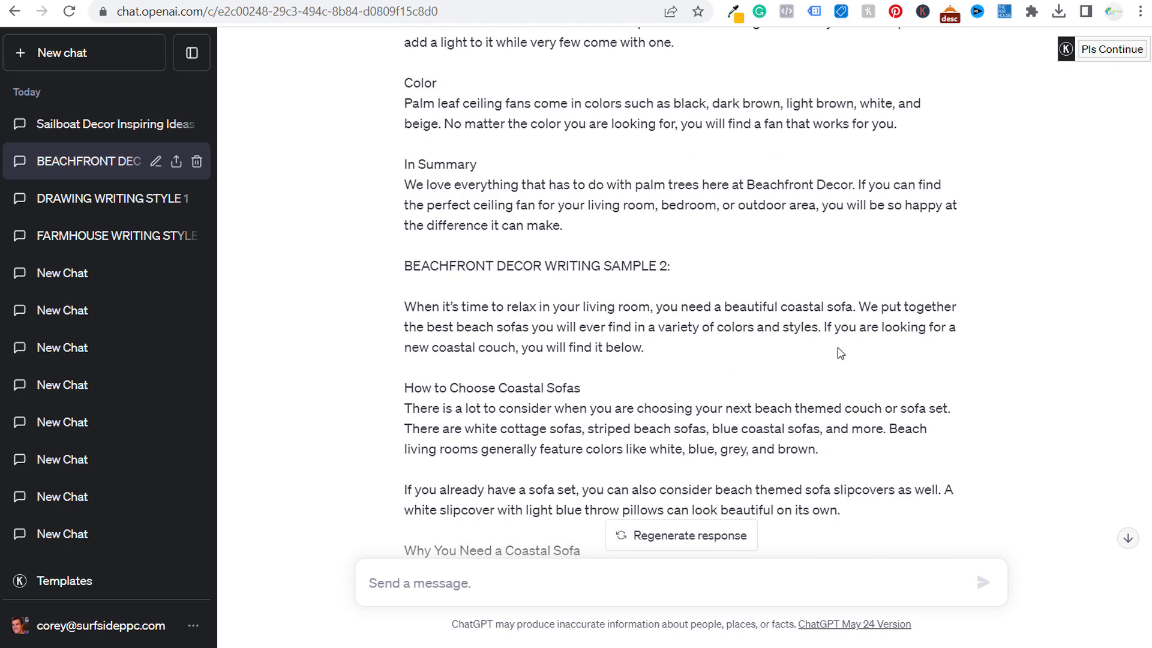
scroll(687, 302, down, 14)
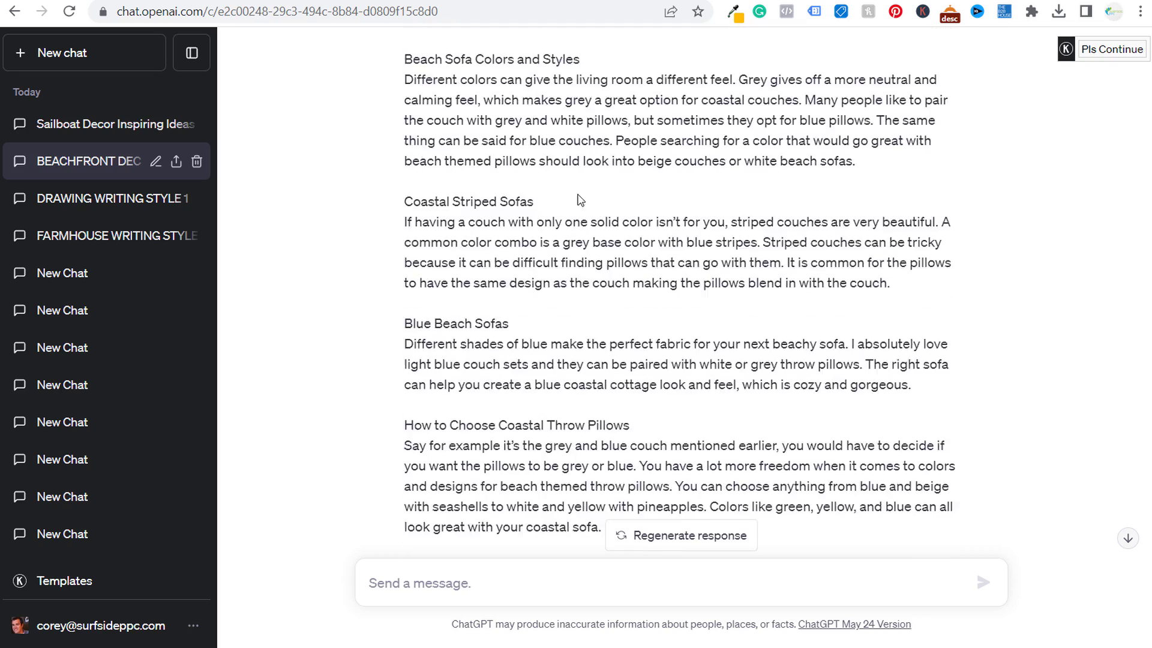
scroll(577, 190, down, 6)
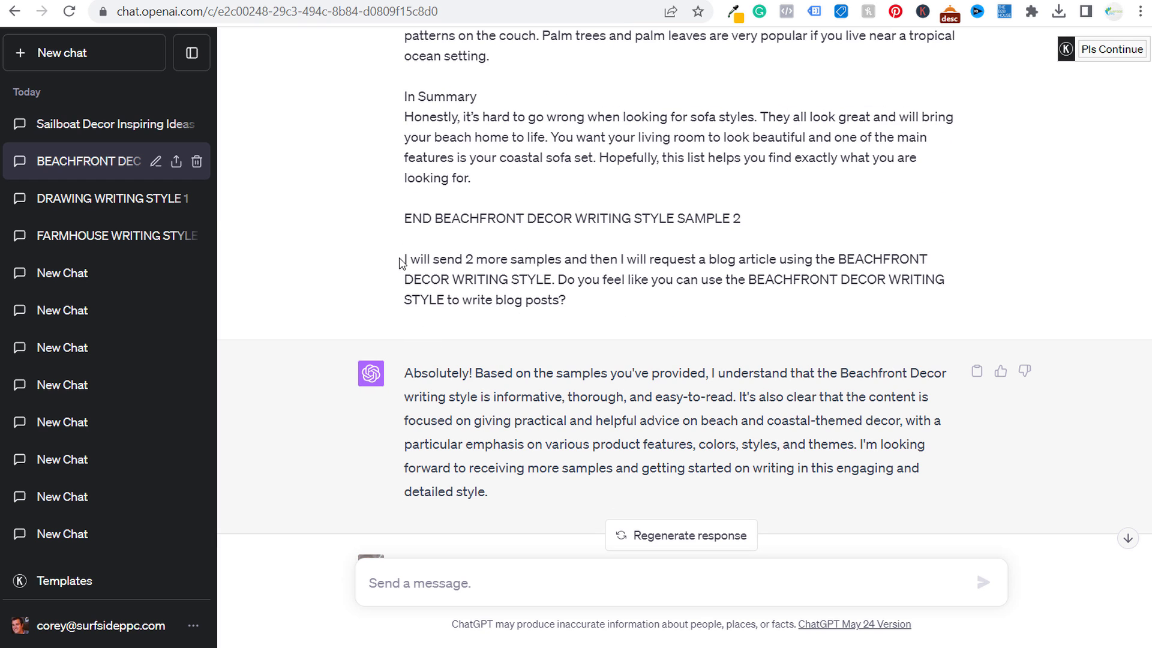
drag(402, 262, 879, 259)
click(763, 284)
scroll(620, 372, down, 2)
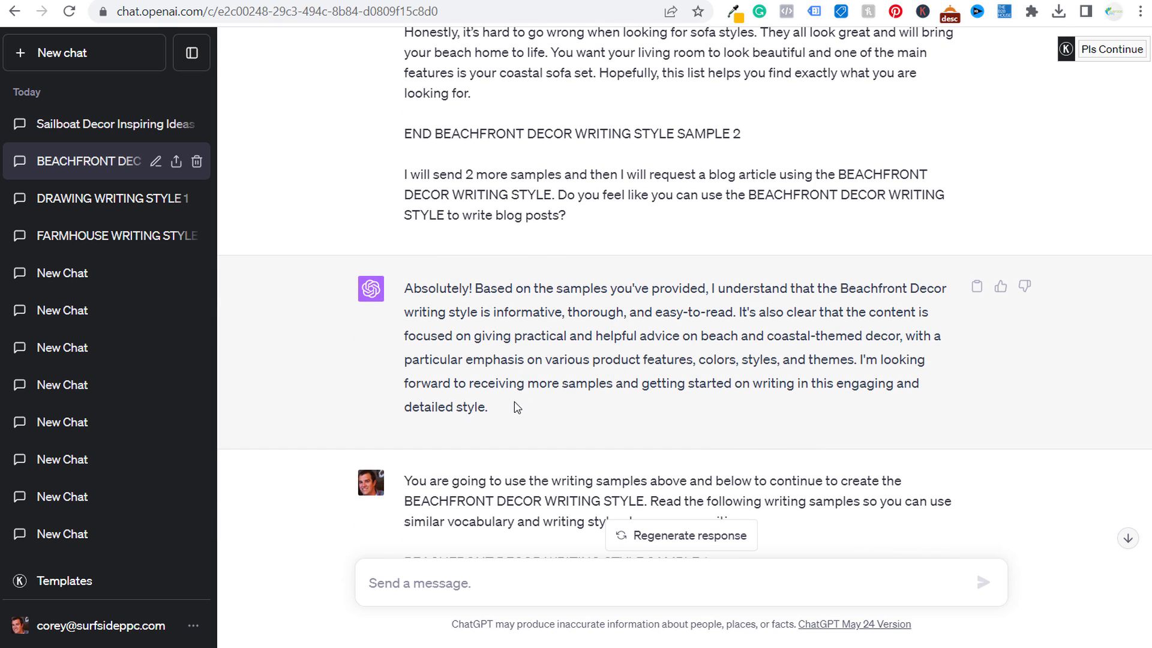
drag(513, 401, 478, 289)
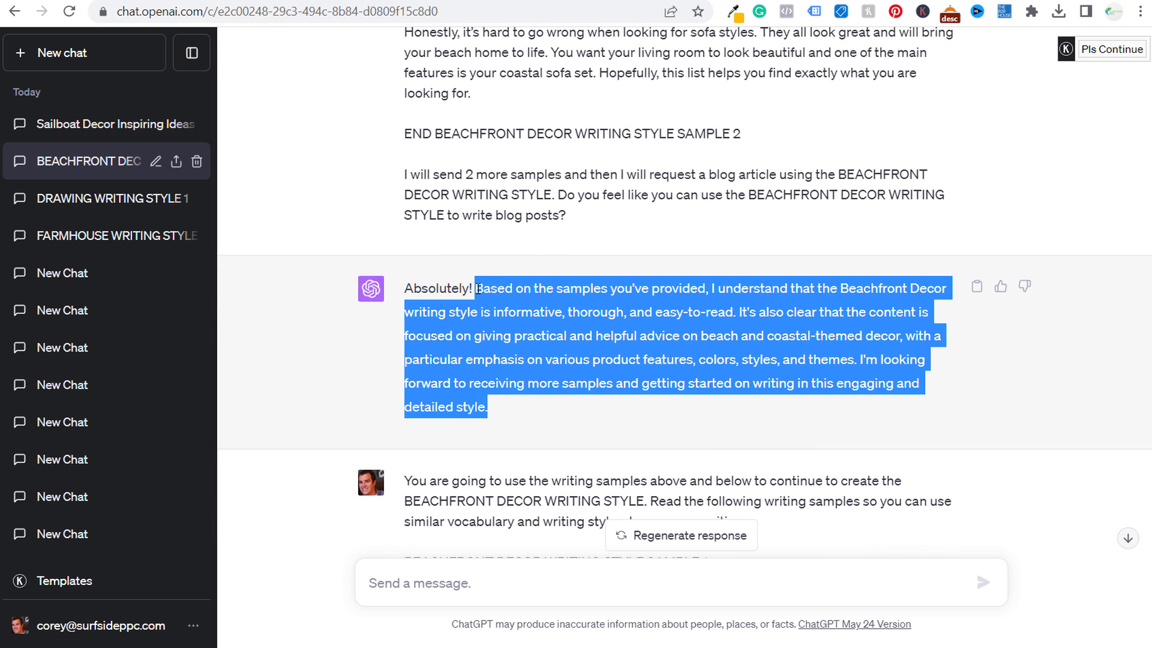
click(605, 326)
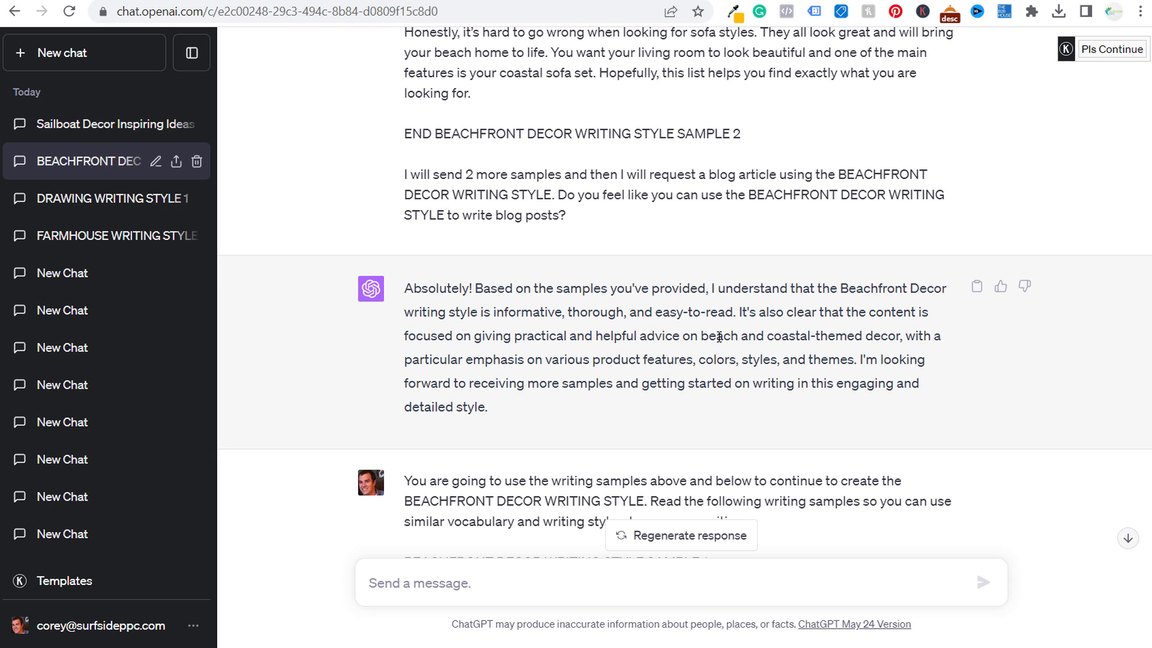
- Highlight the instruction to use the writing samples and the vocabulary and writing style phrase
scroll(718, 337, down, 3)
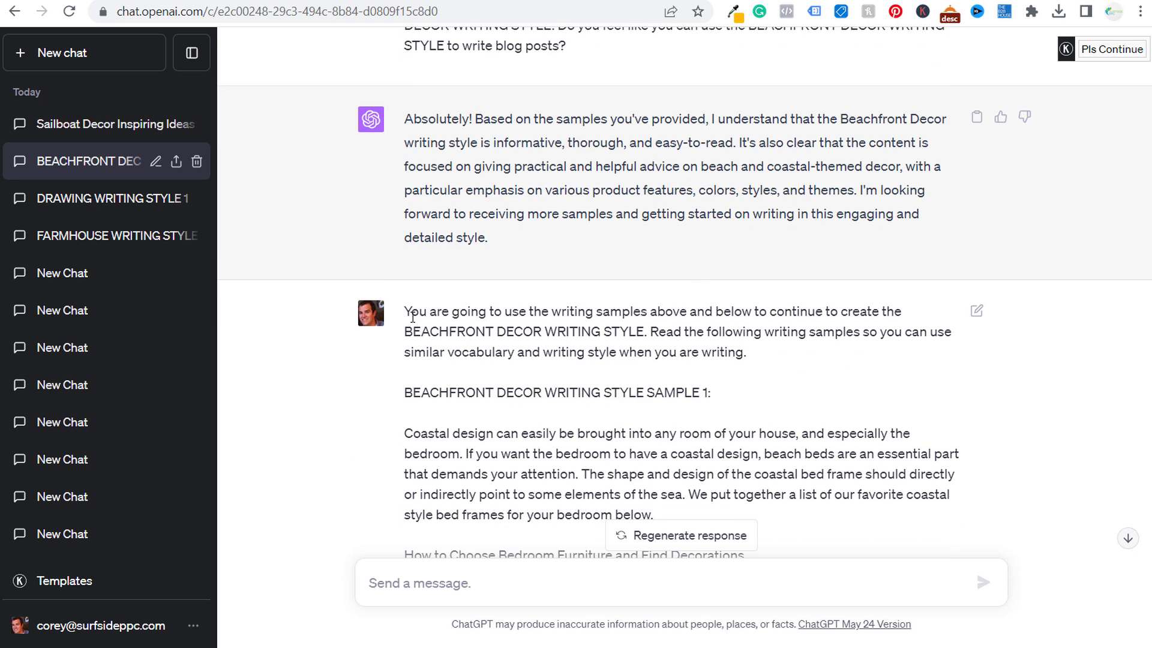
drag(407, 310, 843, 324)
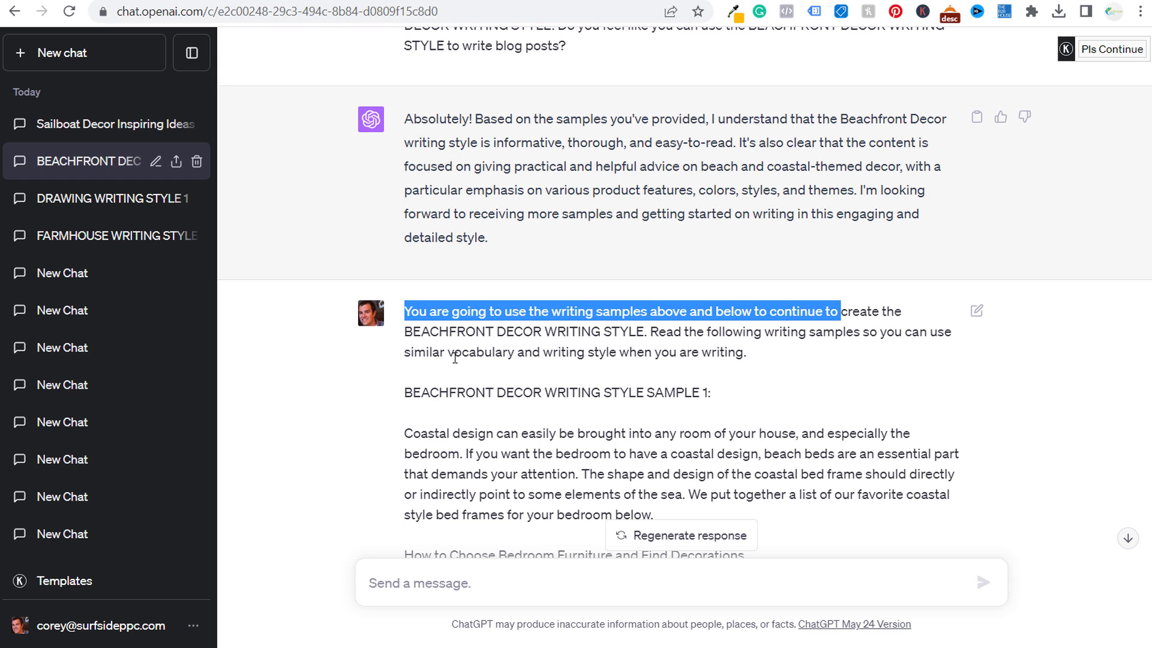
drag(453, 352, 644, 353)
click(747, 351)
scroll(872, 402, down, 1)
drag(446, 307, 592, 307)
click(690, 339)
- Highlight the Sample 2 heading and the END BEACHFRONT DECOR WRITING STYLE SAMPLES line
scroll(690, 339, down, 15)
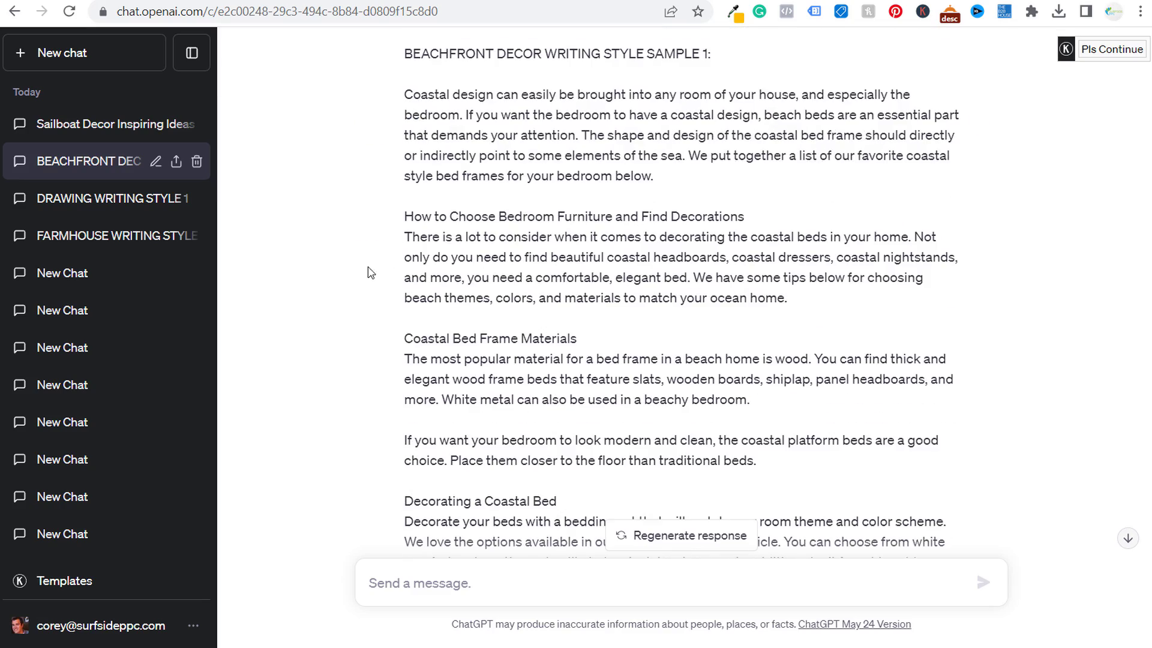
scroll(717, 298, down, 4)
drag(527, 316, 673, 317)
click(673, 317)
scroll(673, 317, down, 20)
scroll(662, 295, down, 15)
drag(407, 307, 811, 309)
click(814, 314)
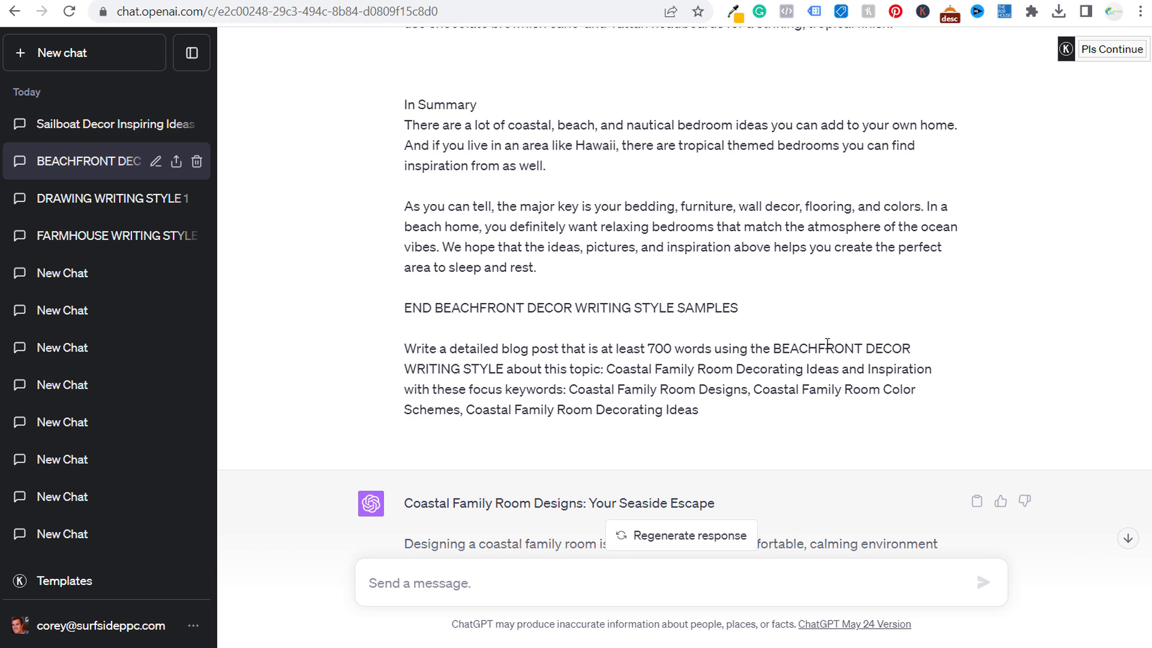
- Highlight the Coastal Family Room topic wording in the 700-word blog post prompt
drag(562, 372, 743, 370)
click(610, 373)
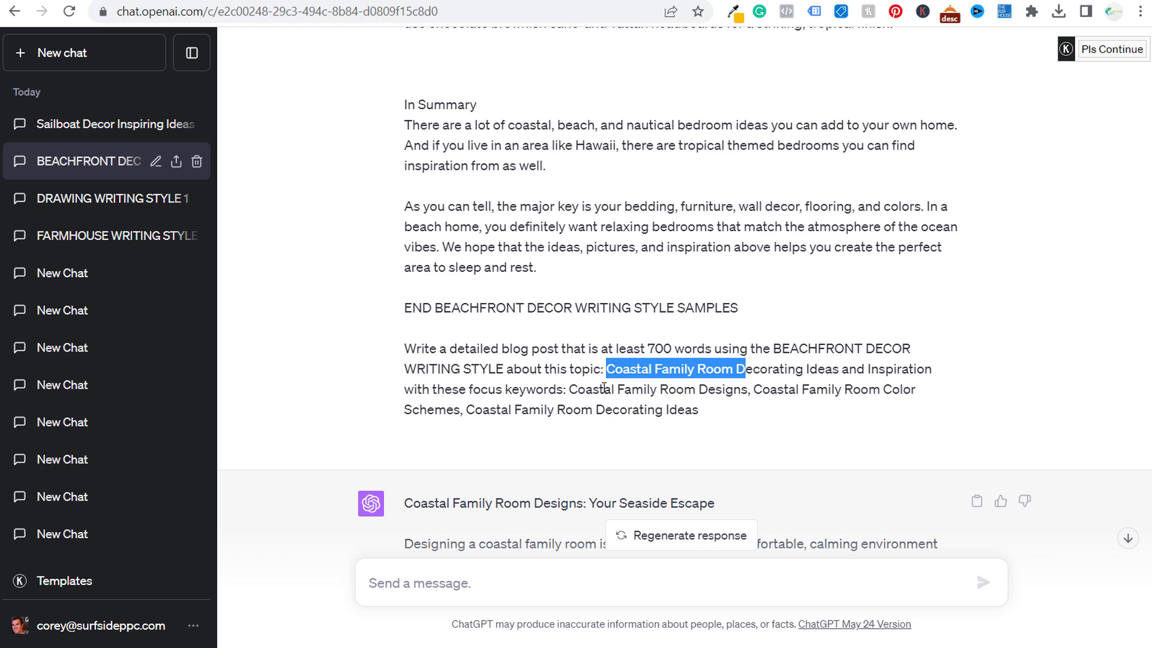
click(599, 388)
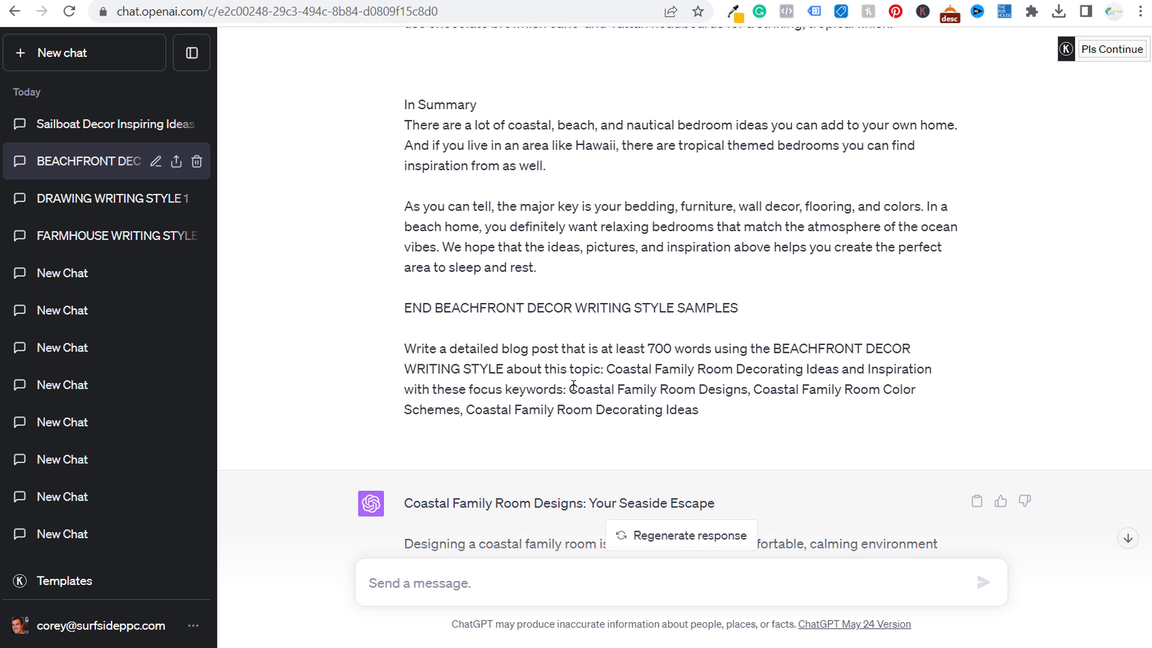
- Highlight the generated blog post's opening paragraph twice
scroll(728, 312, down, 7)
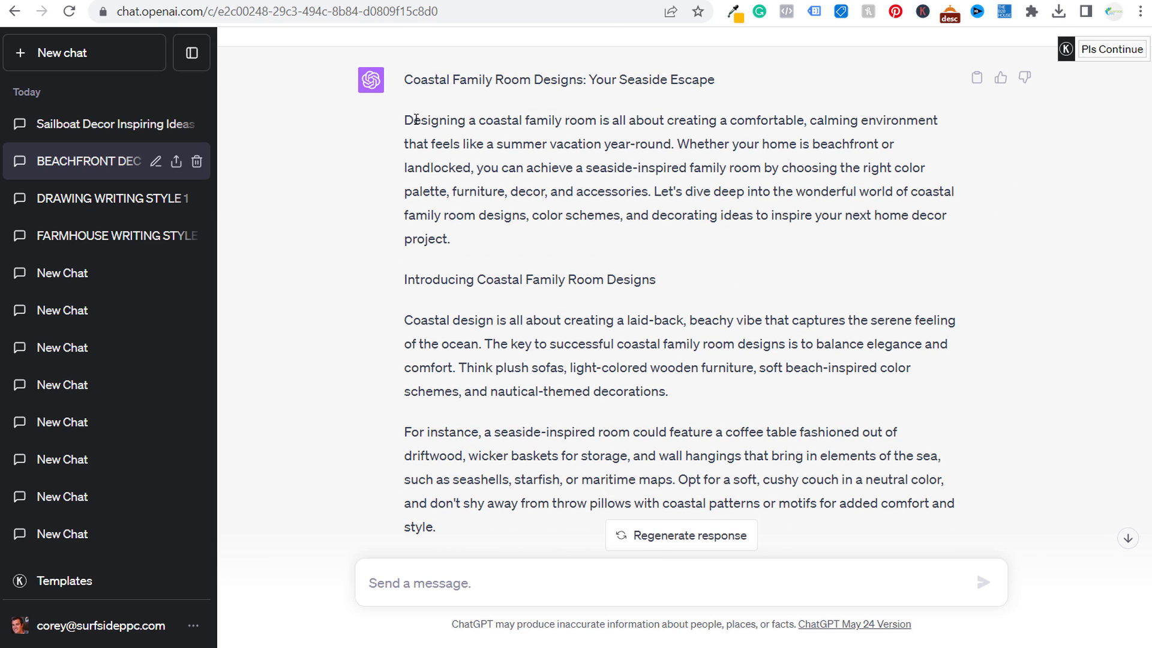
drag(406, 120, 718, 243)
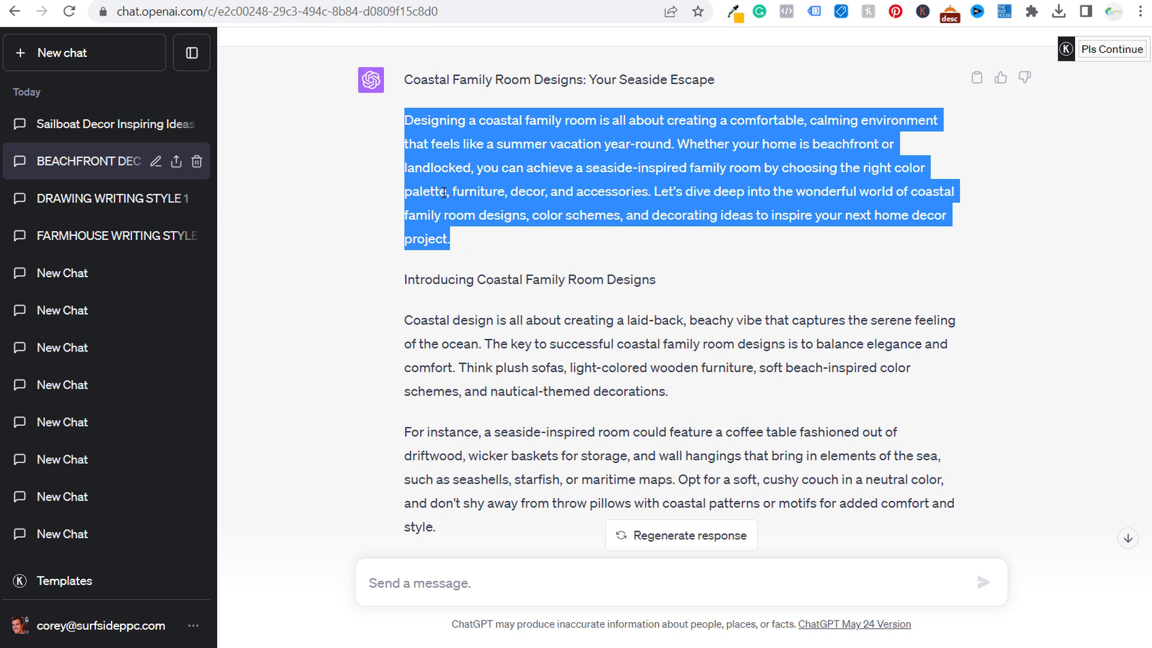
click(622, 157)
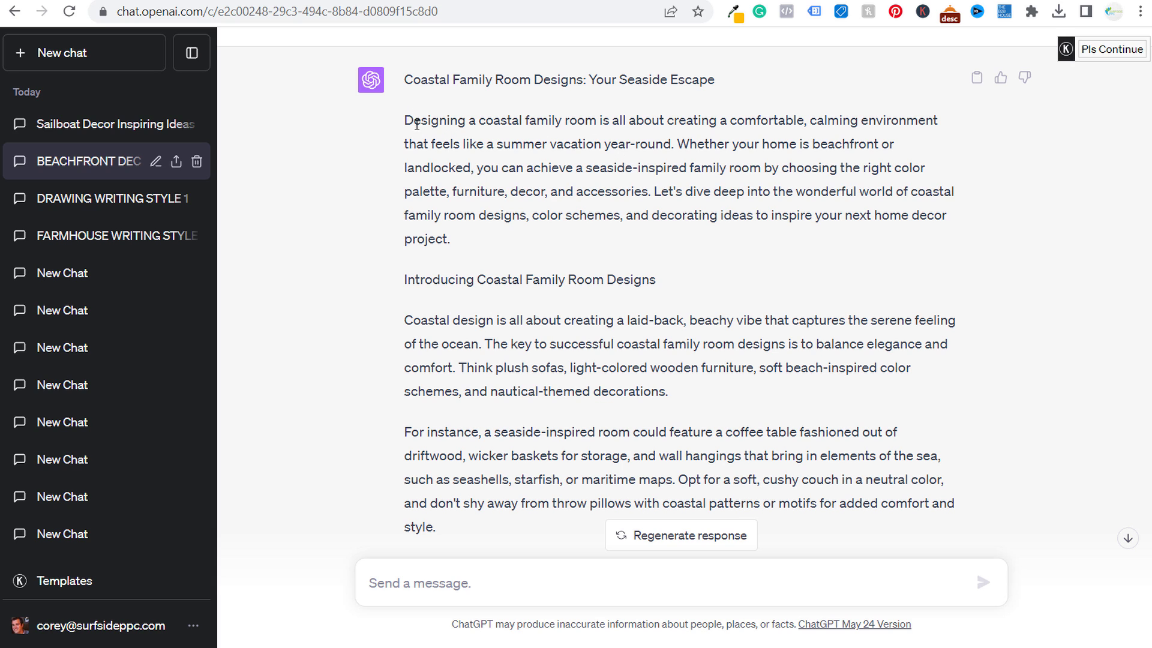
drag(404, 122, 521, 241)
click(608, 213)
- Highlight the Decoding Coastal Family Room Color Schemes heading and its beach-color and relaxation lines
scroll(621, 208, down, 4)
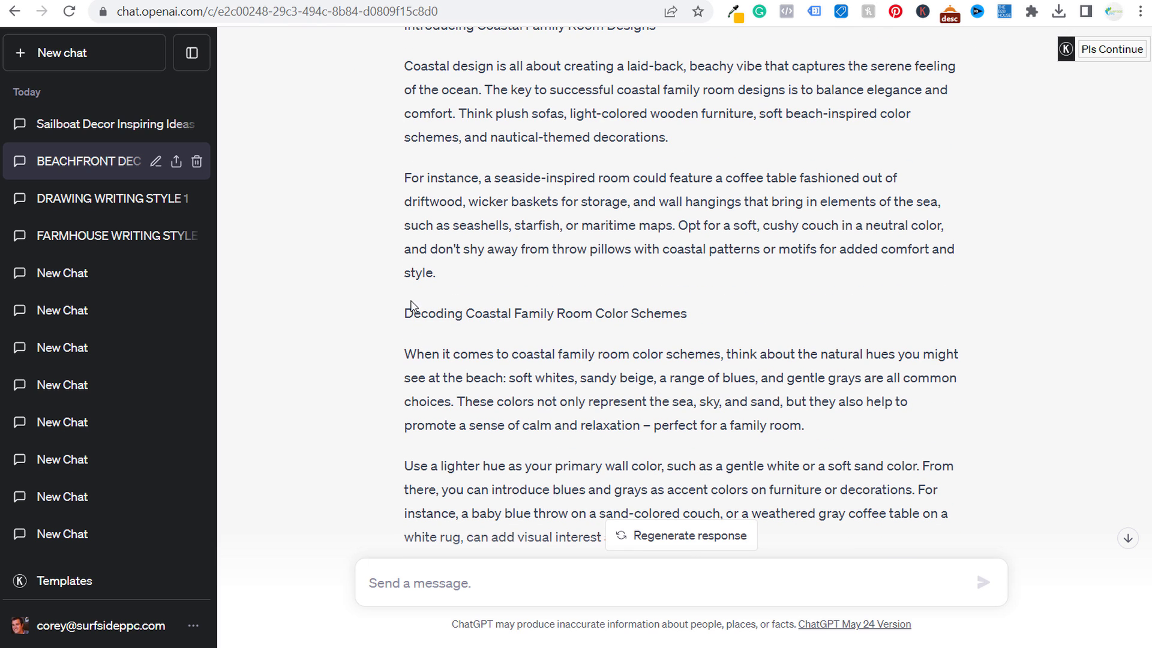
drag(405, 312, 433, 312)
click(697, 311)
click(584, 312)
drag(406, 354, 736, 349)
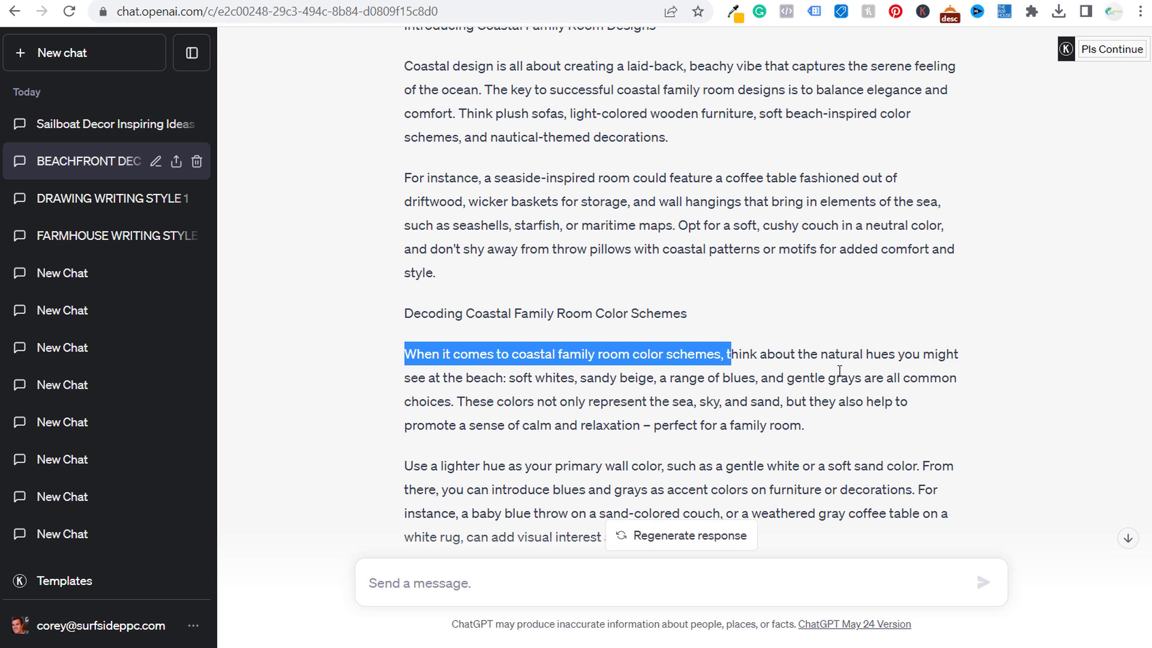
drag(504, 401, 799, 406)
click(883, 401)
drag(436, 425, 624, 426)
click(713, 429)
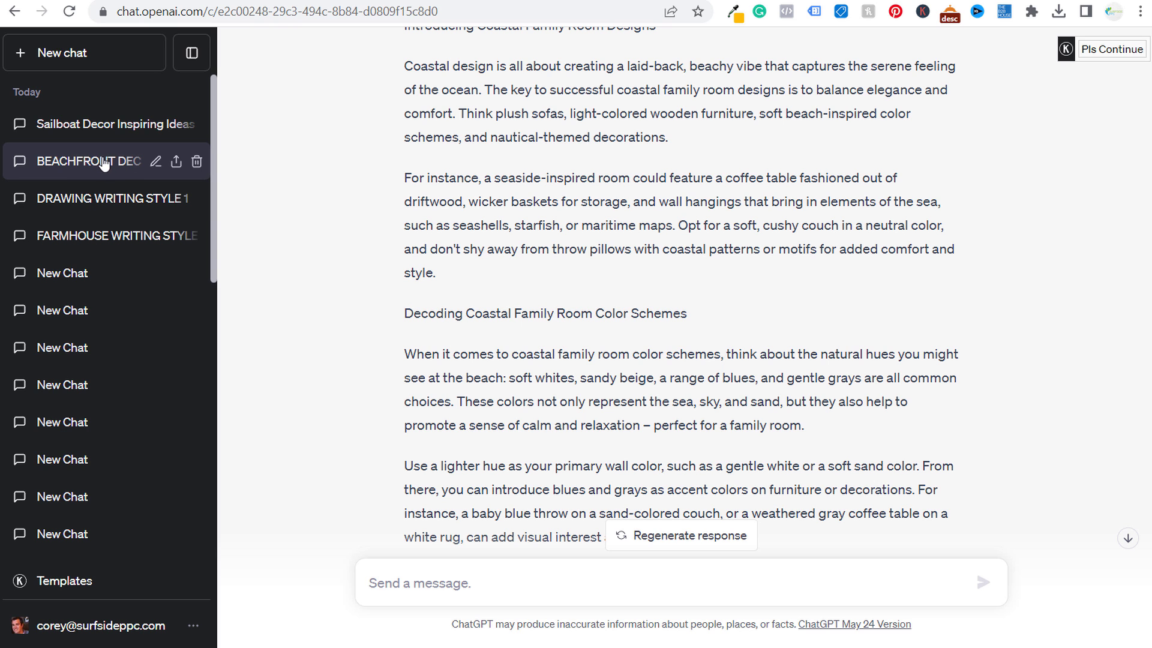
- Highlight the WRITING STYLE SAMPLE 2 heading, then switch to the Search Console Pages report tab
scroll(722, 270, up, 9)
scroll(722, 270, up, 15)
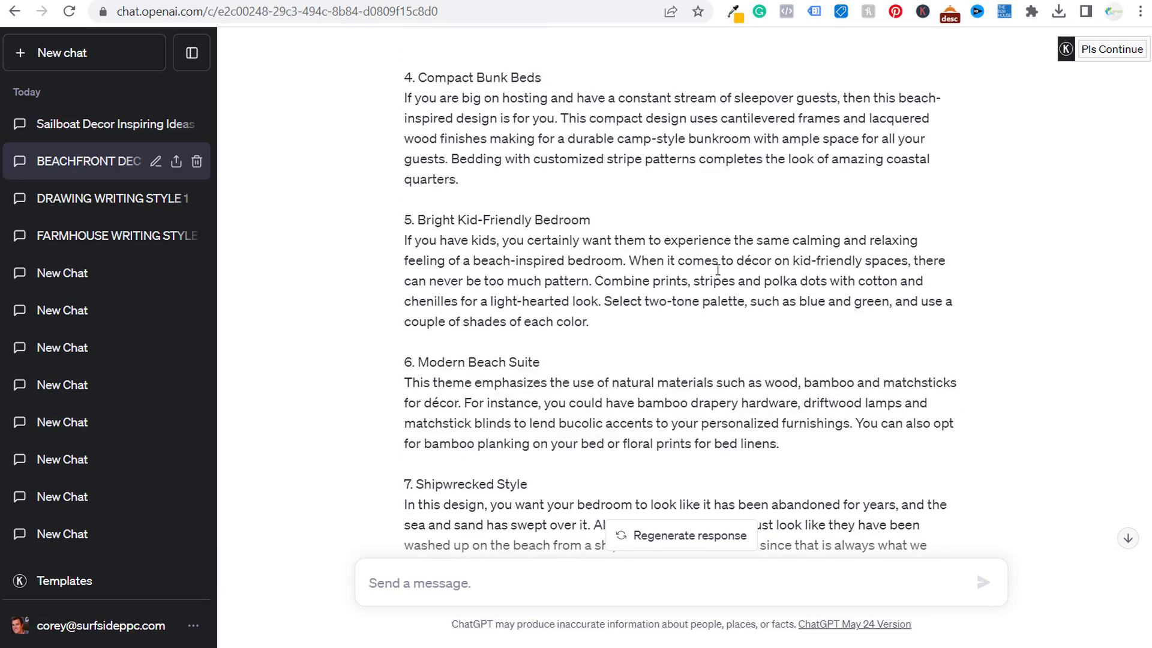
scroll(515, 168, up, 15)
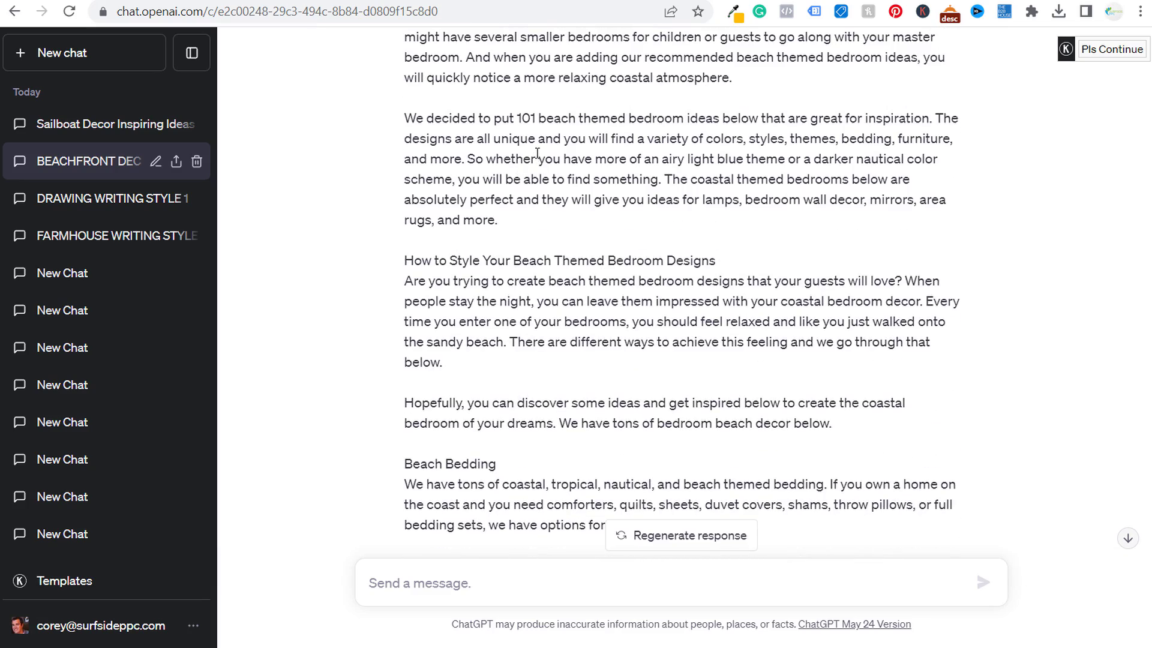
scroll(538, 153, up, 3)
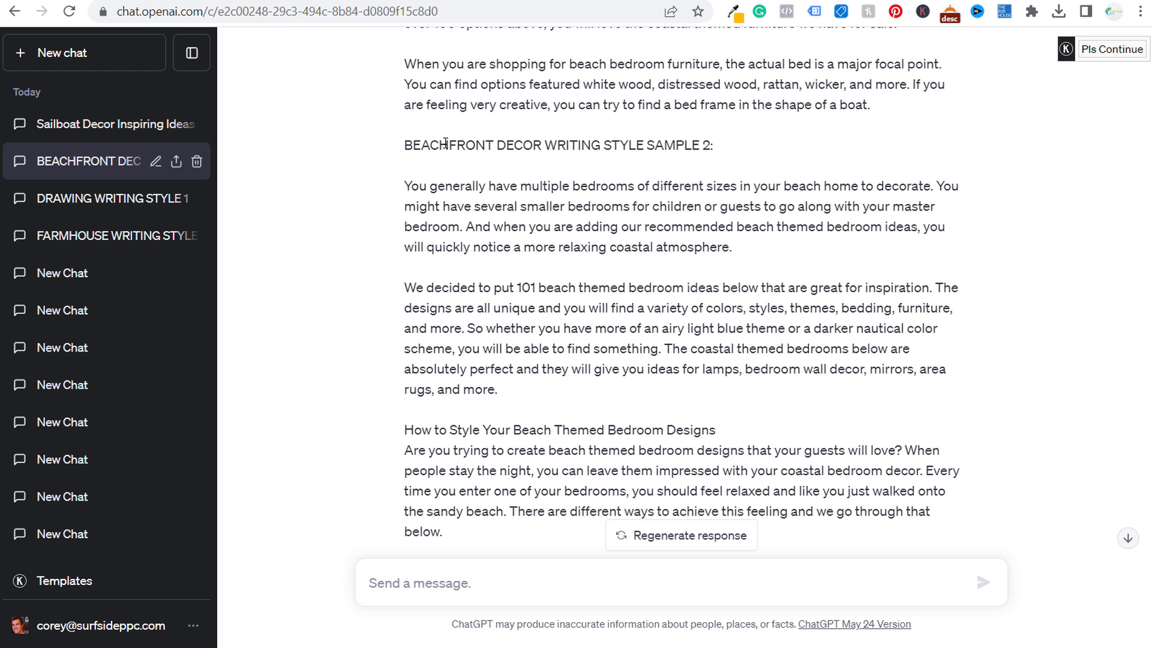
drag(404, 144, 620, 144)
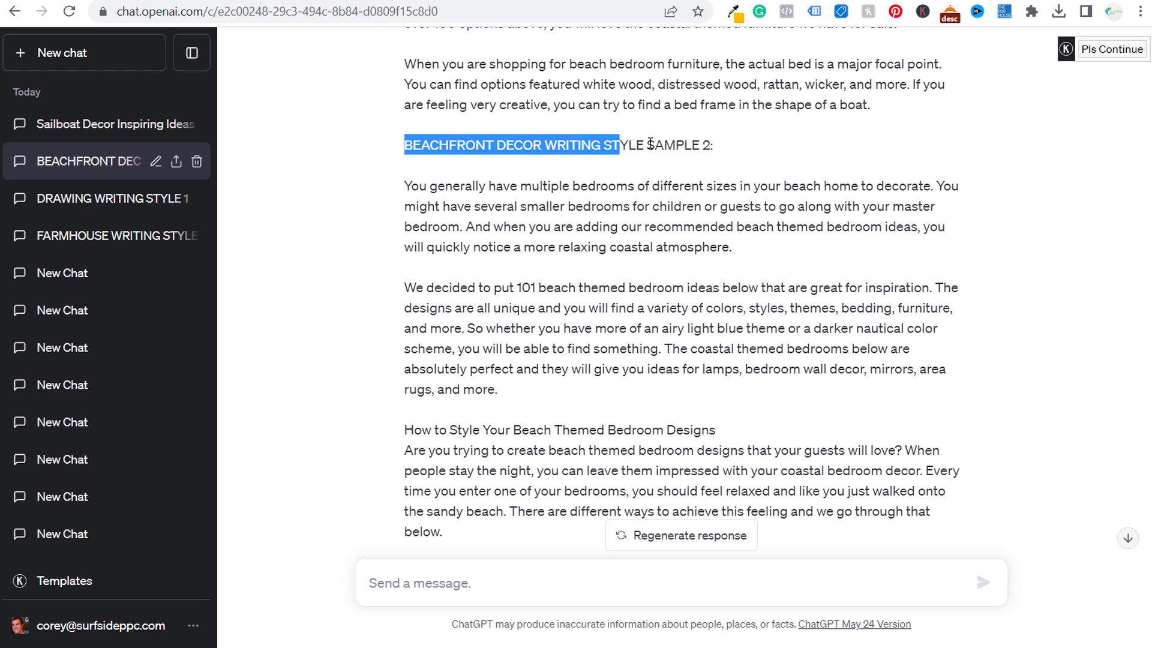
click(650, 144)
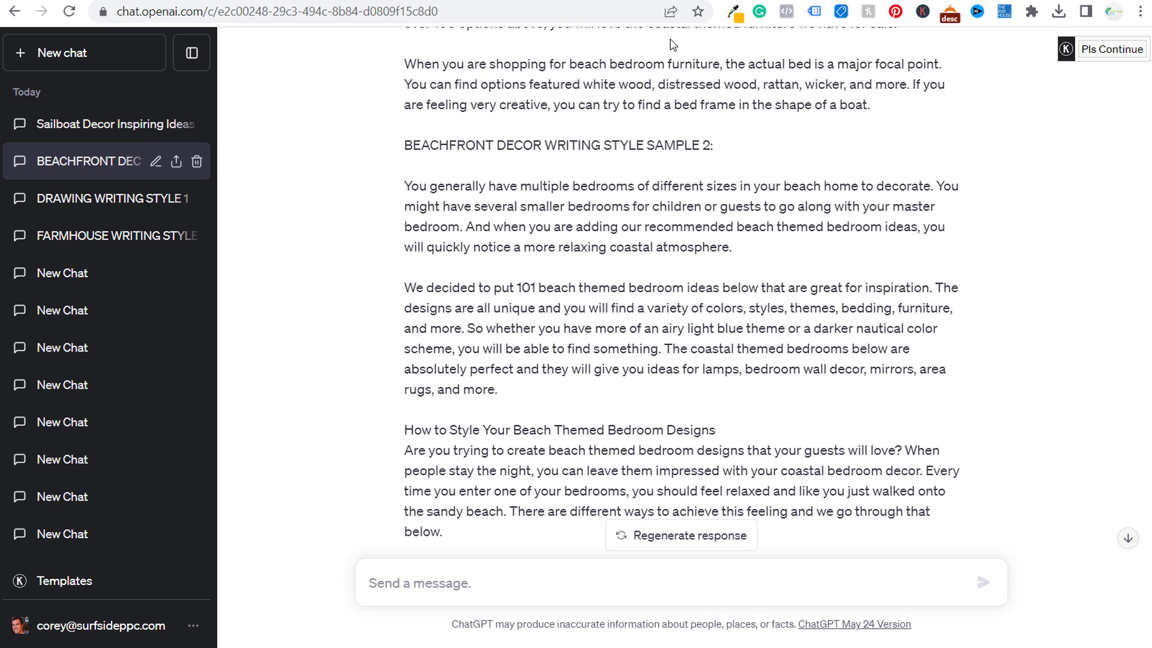
key(ctrl+Tab)
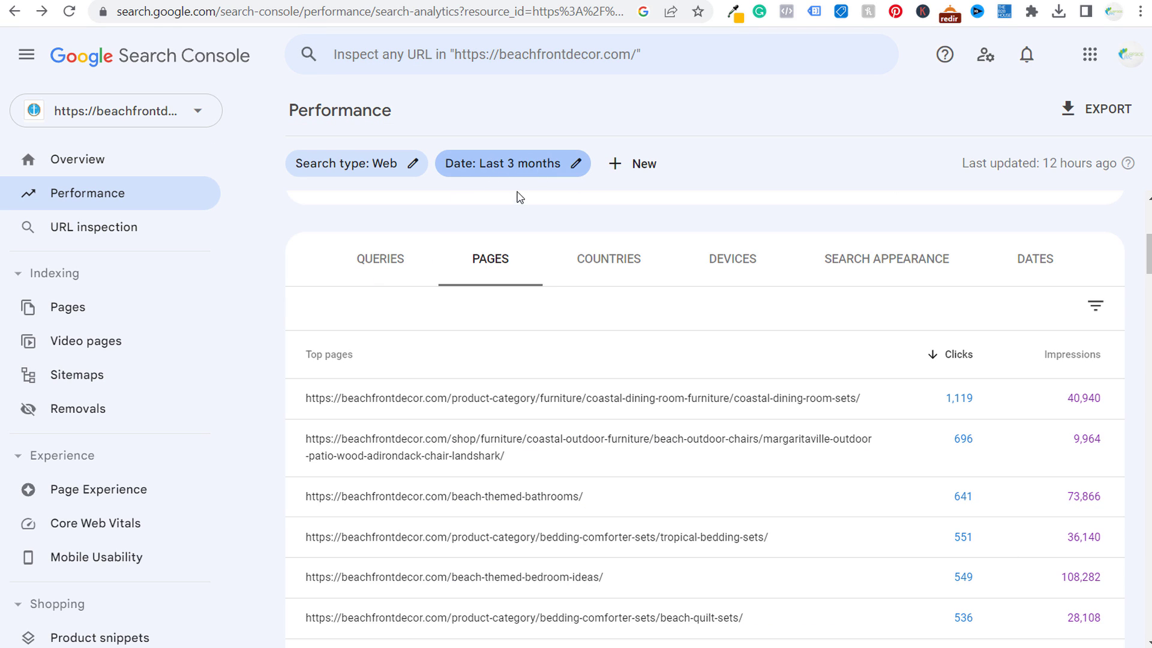
- Sort the Pages table by impressions, topping with beach-themed-bedroom-ideas at 108,282, and browse the list
click(1073, 355)
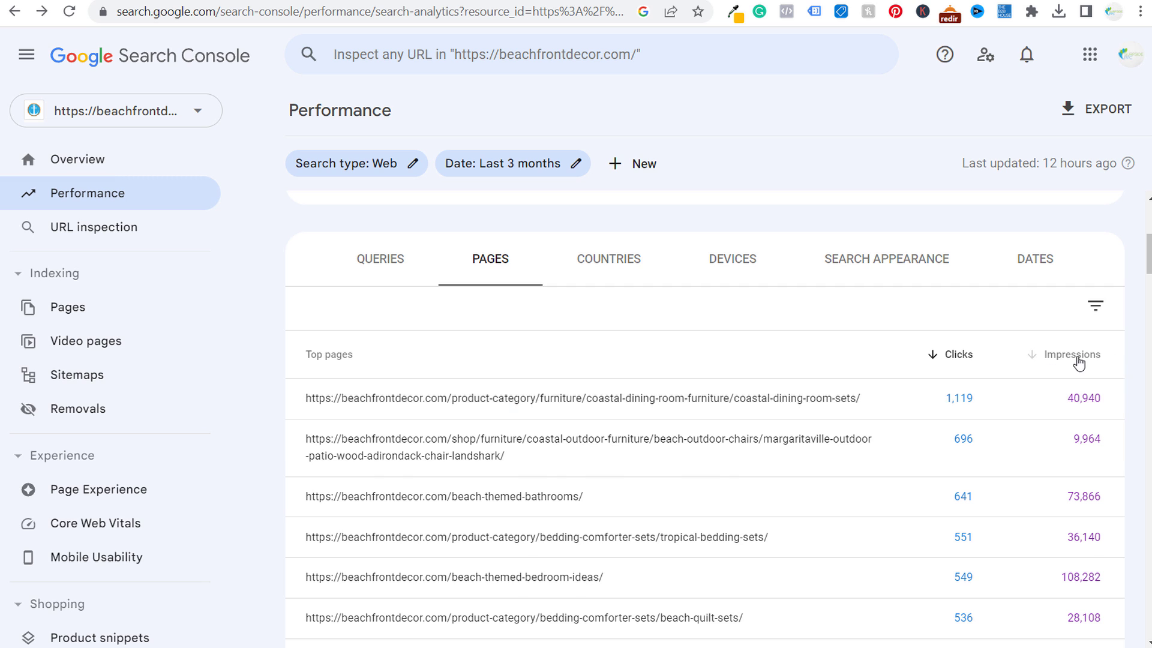
scroll(659, 408, down, 2)
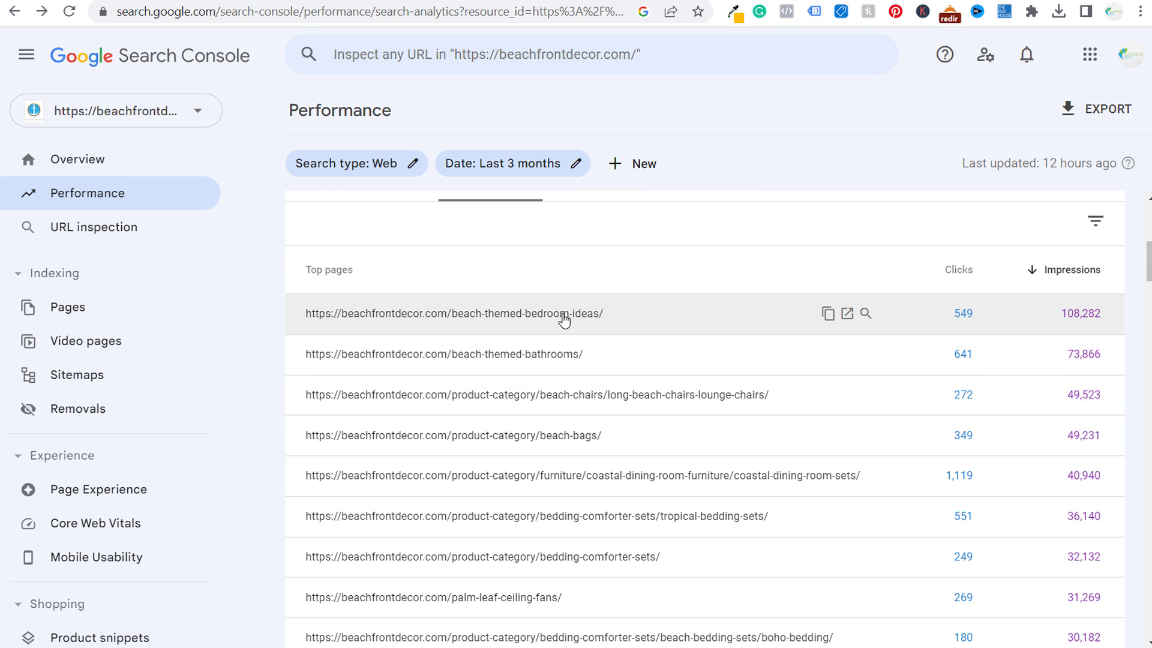
scroll(660, 426, down, 2)
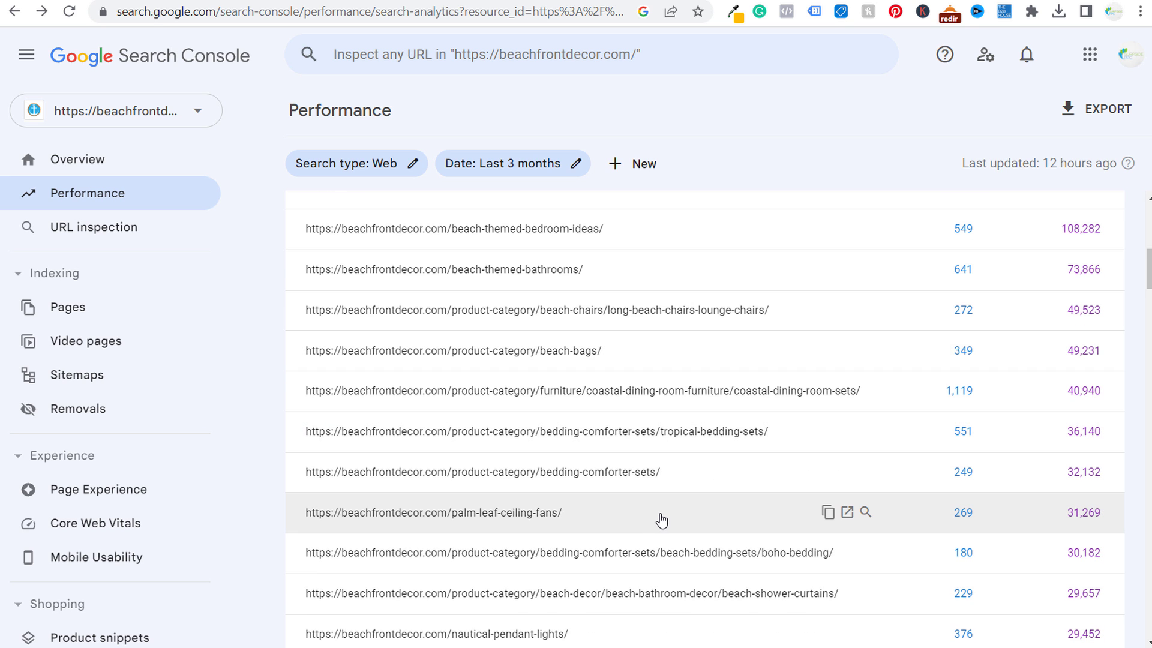
scroll(657, 488, down, 7)
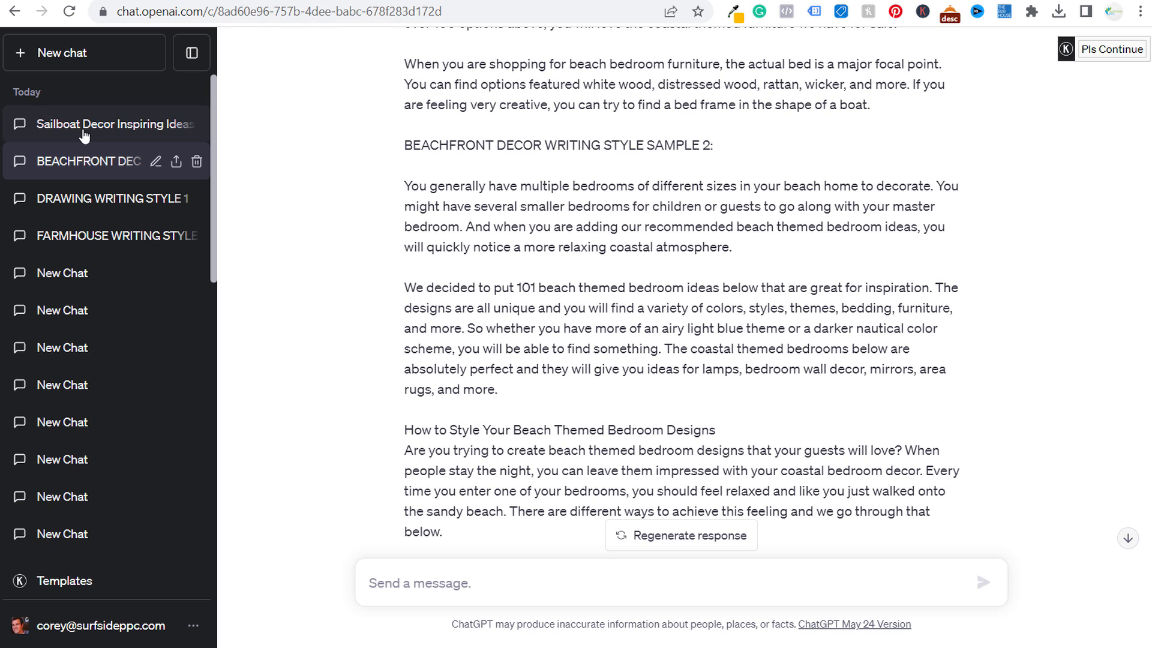
- Open Sailboat Decor Inspiring Ideas, scroll to the top and highlight the post's opening paragraph
click(84, 136)
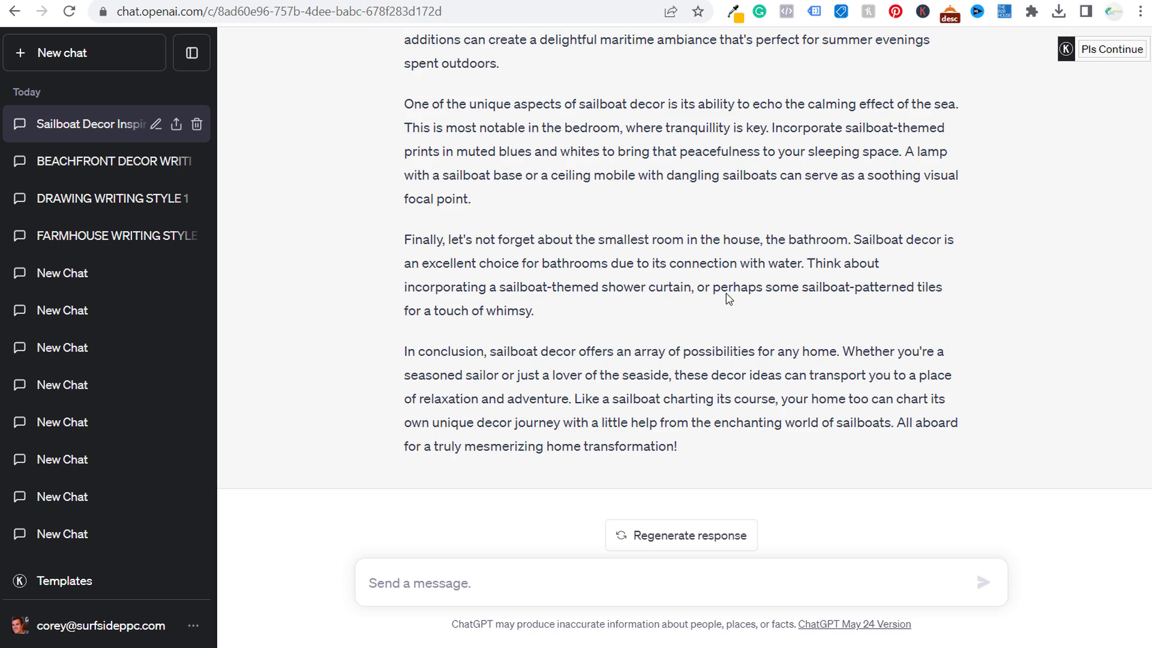
scroll(749, 313, up, 15)
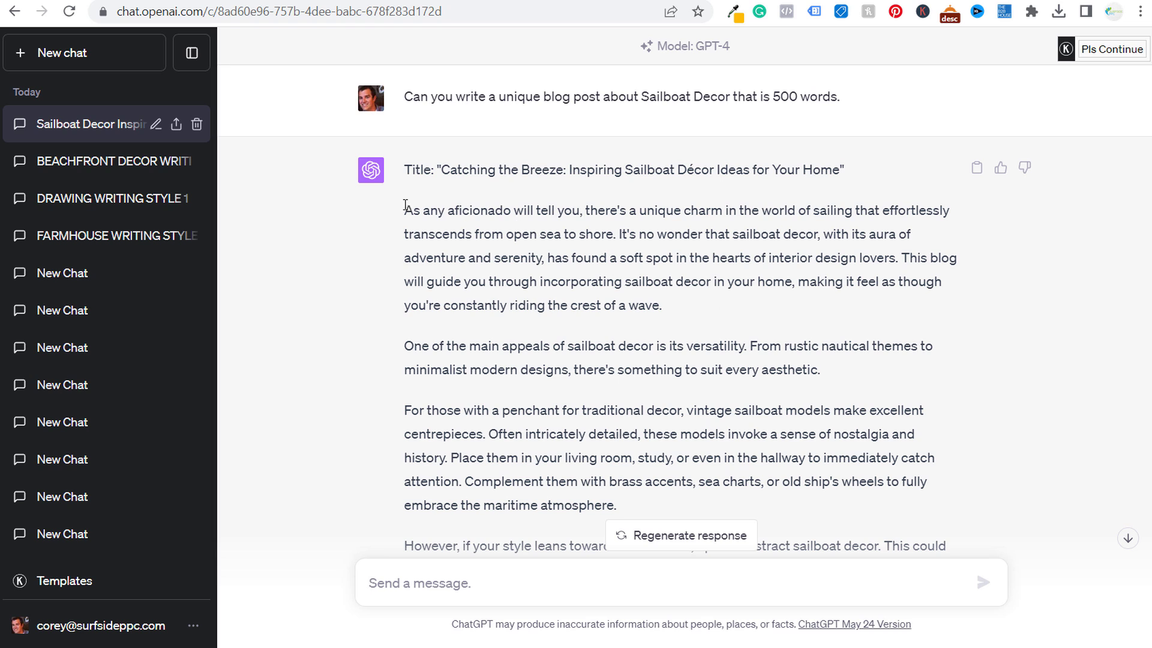
drag(406, 210, 720, 315)
click(739, 318)
- Reopen the BEACHFRONT DECOR chat and highlight the closing sample lines and the 700-word post instruction
click(133, 170)
scroll(756, 324, up, 4)
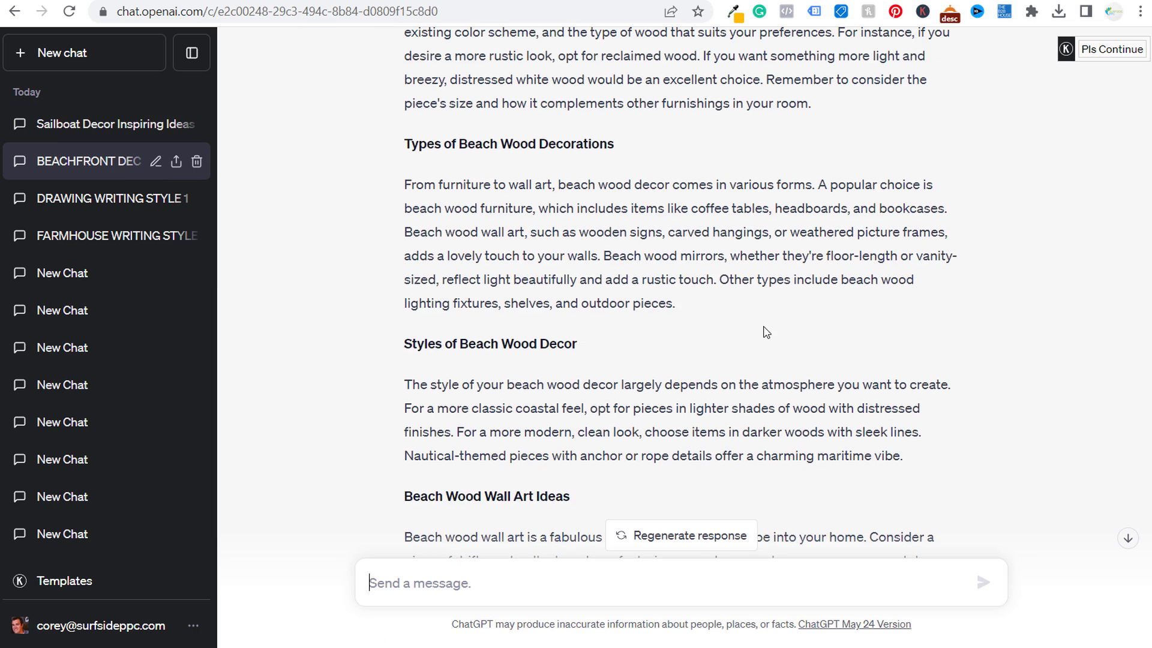
scroll(766, 331, up, 15)
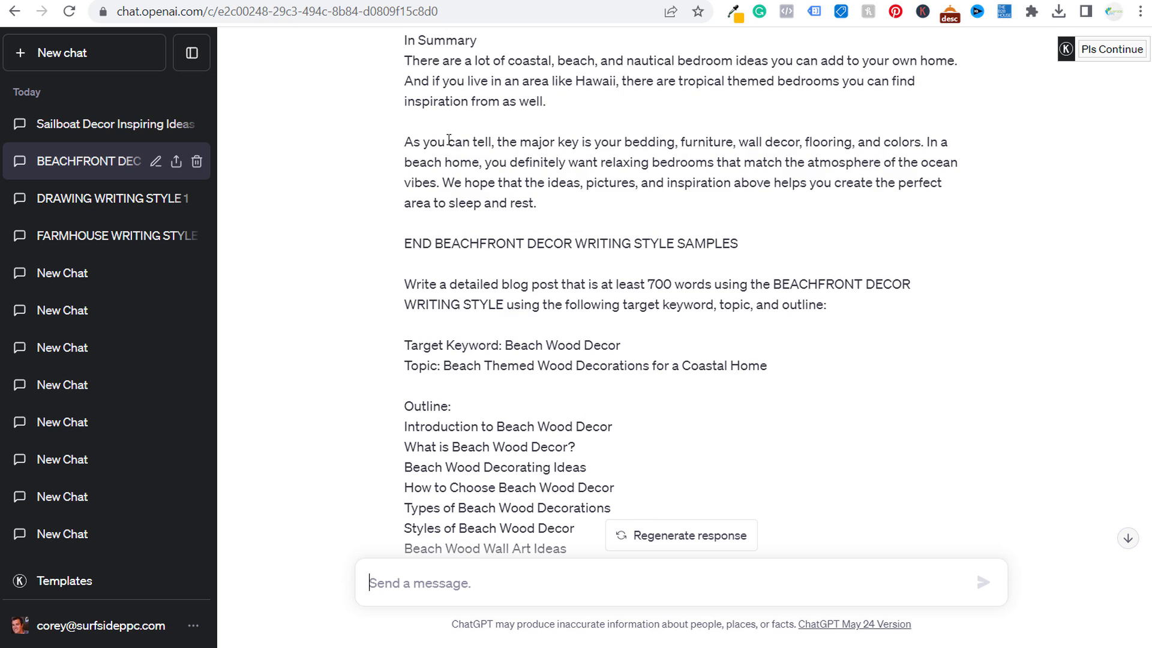
drag(449, 140, 761, 267)
click(858, 309)
drag(410, 283, 757, 301)
click(721, 324)
- Highlight the Beach Wood Decor keyword, topic, and the Introduction and What is Beach Wood Decor? outline lines
drag(621, 346, 507, 350)
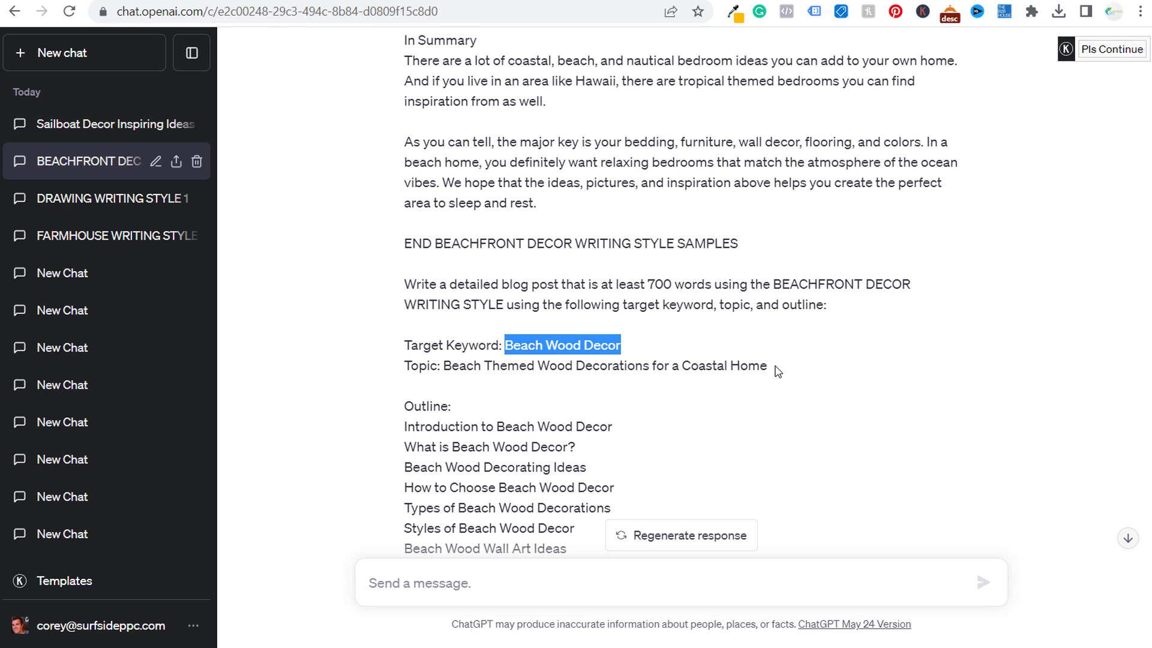
drag(786, 369, 459, 367)
scroll(493, 354, down, 2)
drag(405, 342, 617, 342)
drag(555, 362, 610, 381)
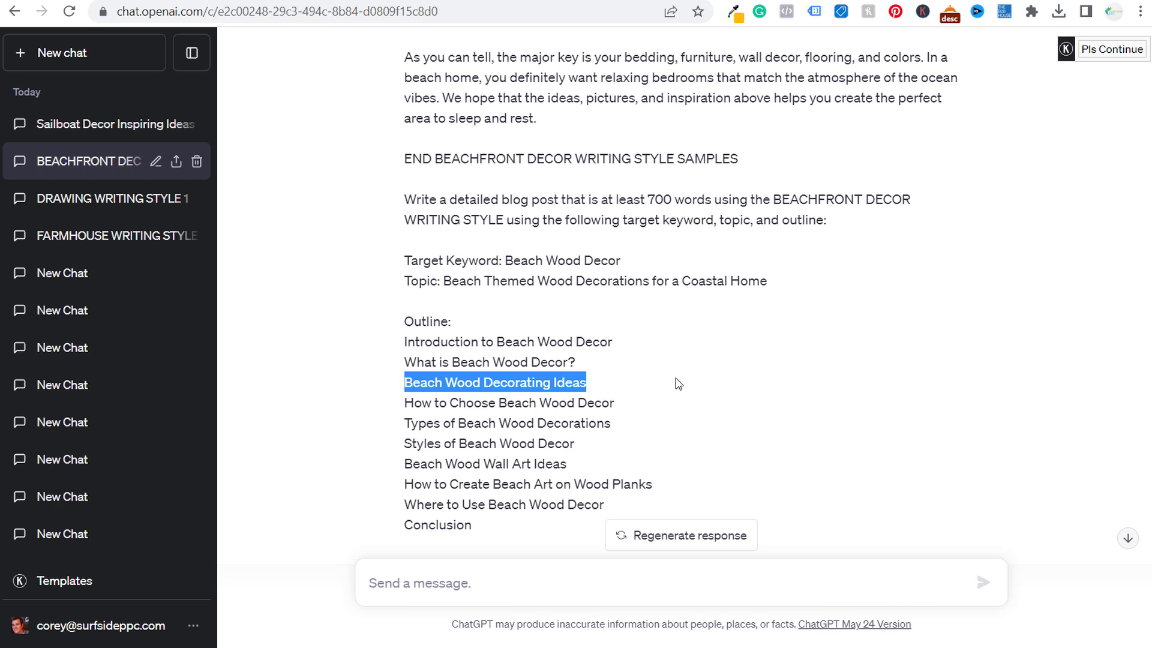
click(547, 259)
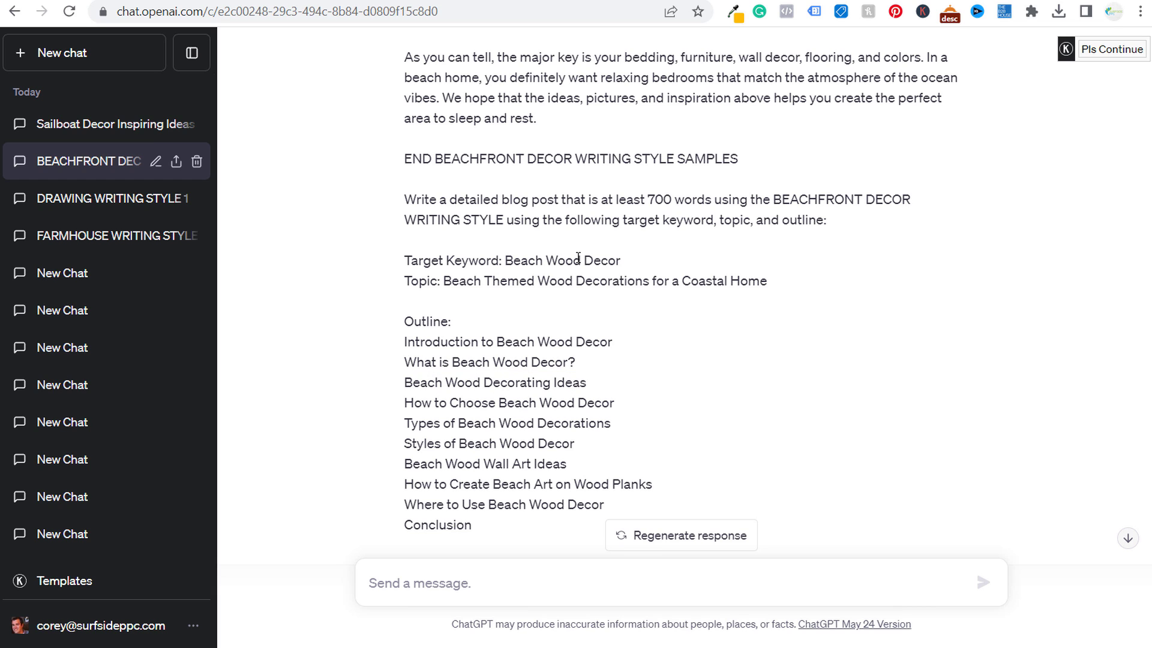
scroll(690, 256, down, 5)
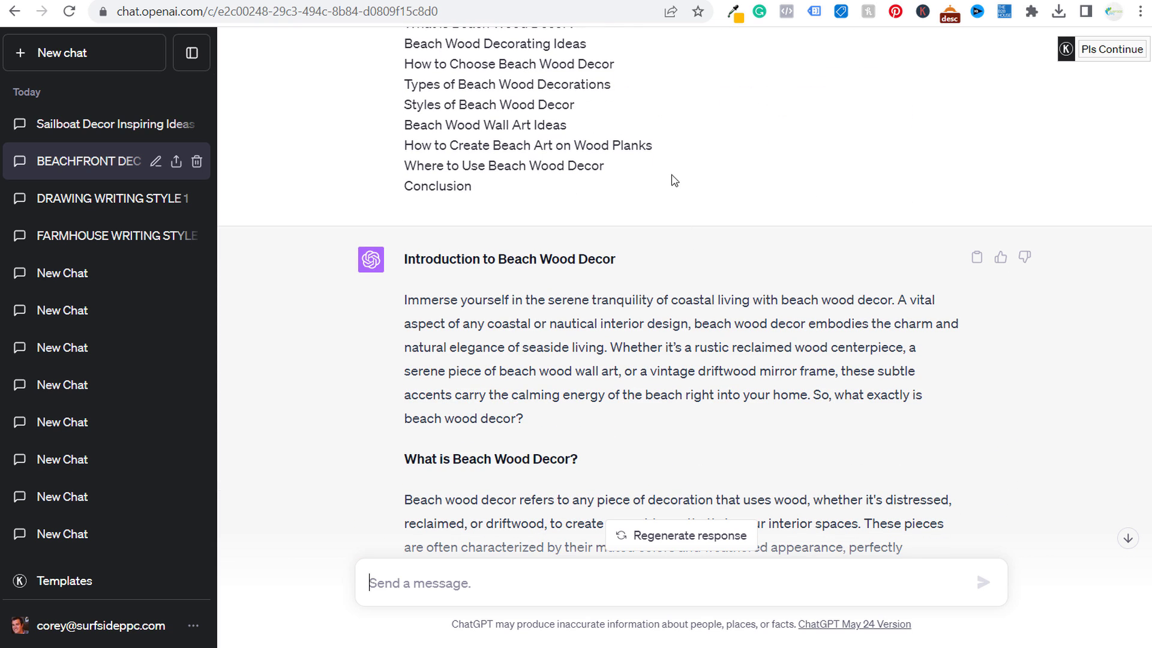
drag(402, 300, 762, 294)
click(774, 316)
drag(393, 305, 821, 398)
scroll(822, 328, down, 3)
click(817, 393)
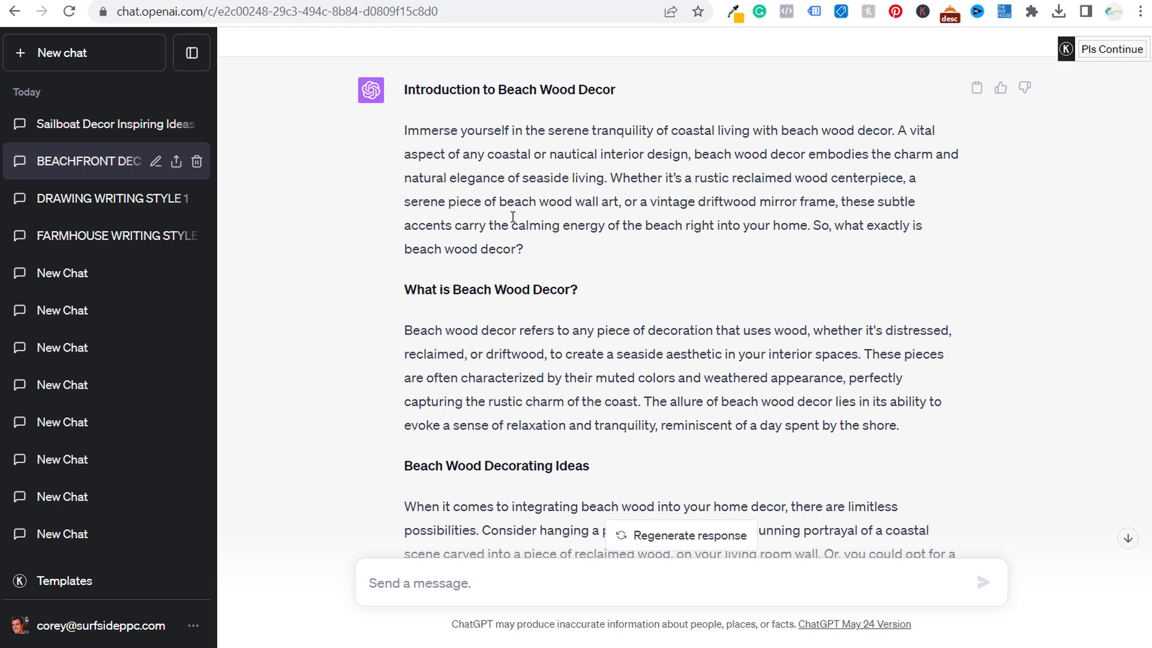
drag(507, 127, 713, 131)
click(840, 174)
scroll(466, 119, up, 5)
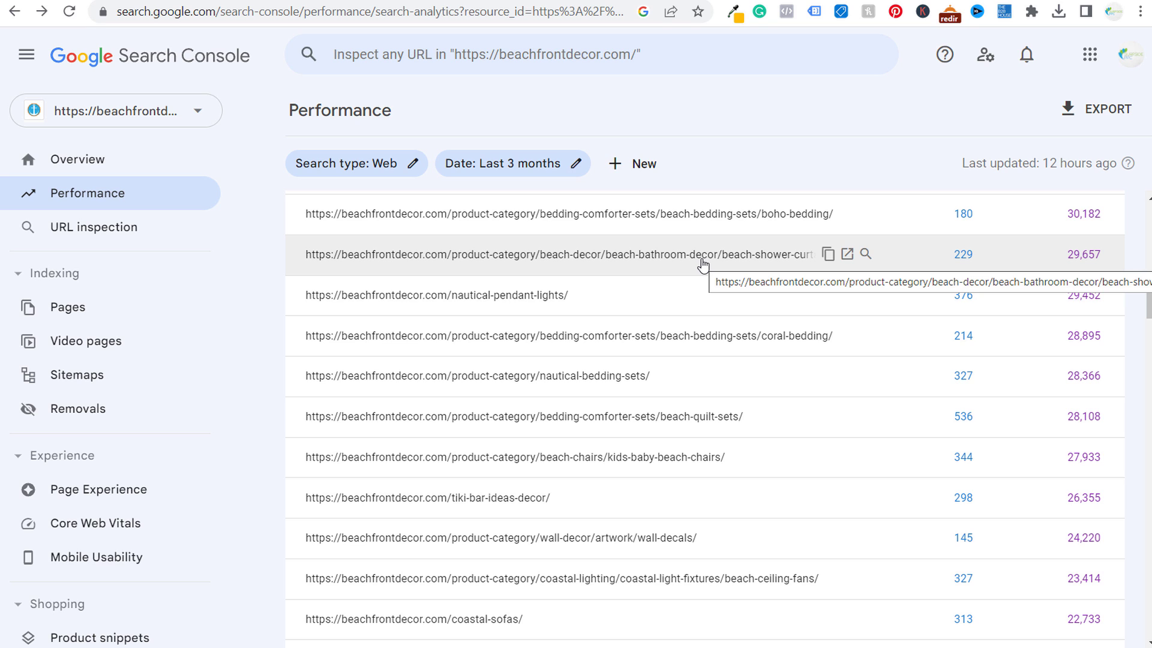
click(665, 2)
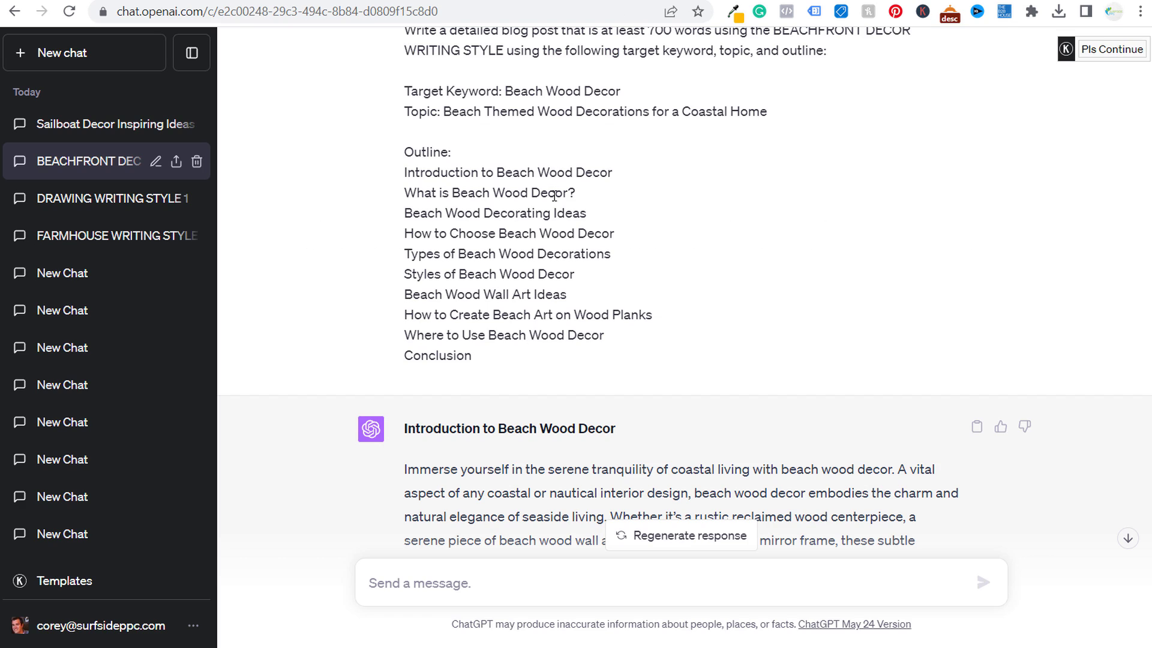
scroll(594, 216, down, 3)
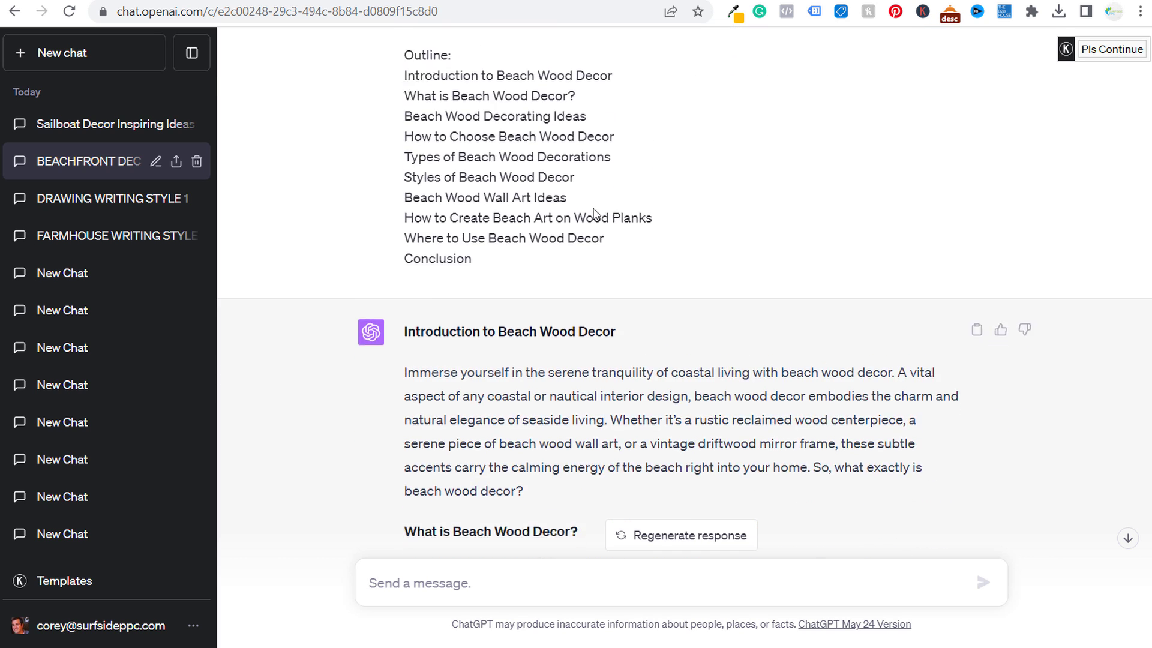
scroll(592, 213, down, 4)
scroll(514, 154, up, 7)
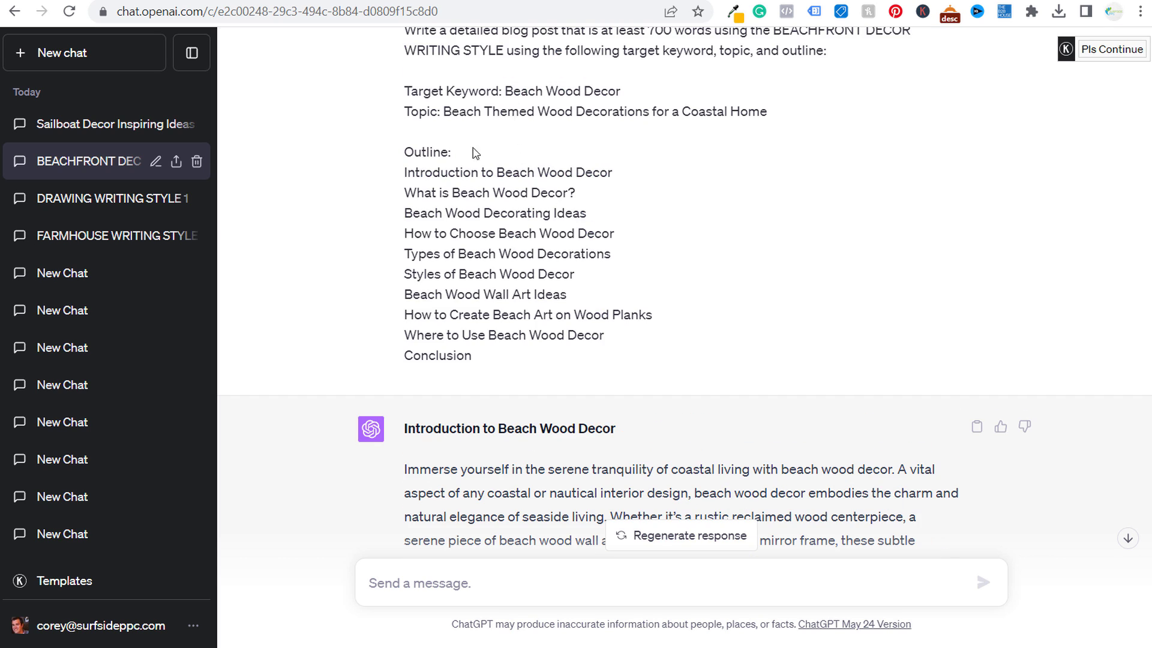
drag(396, 173, 492, 173)
click(515, 180)
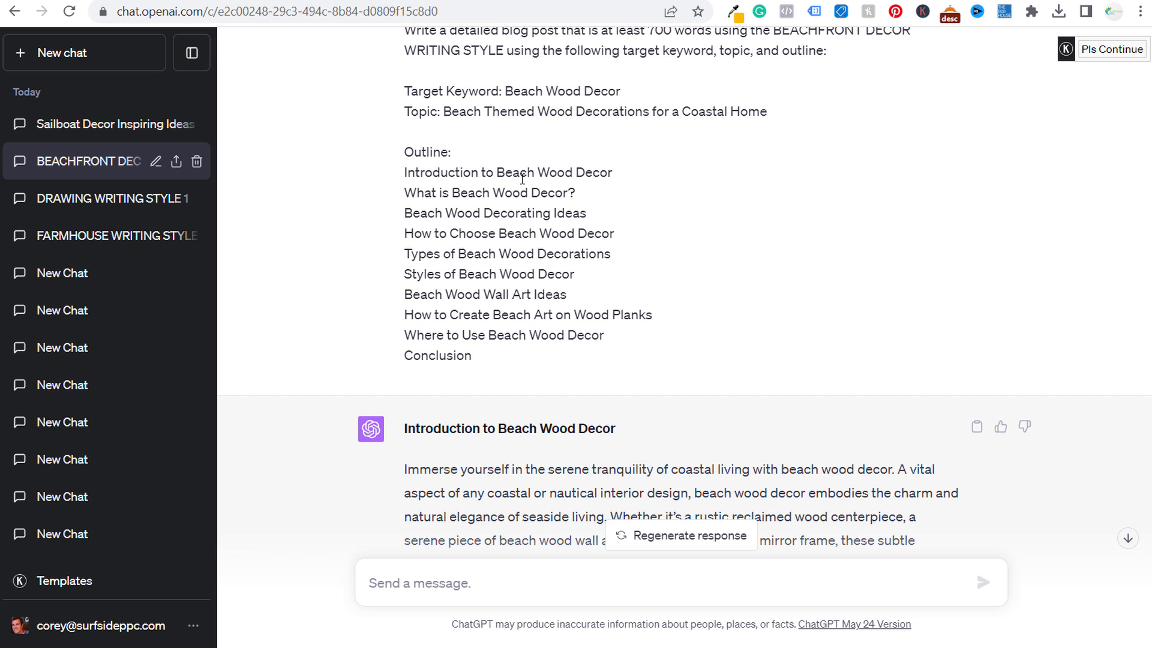